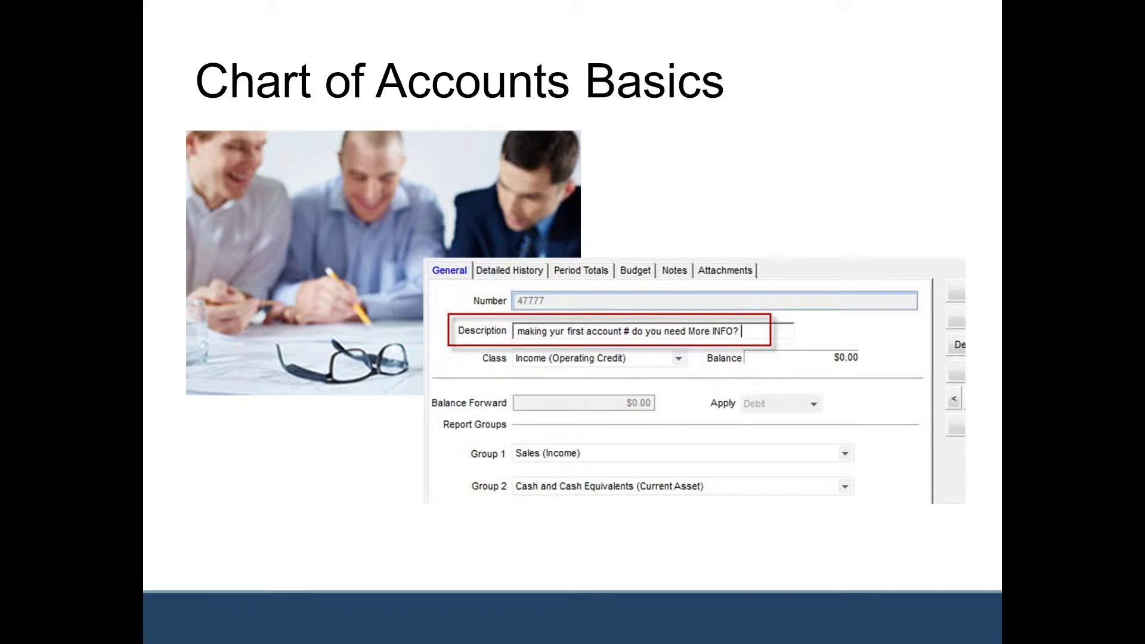
Step: Advance to the 'How To Setup Segments in Denali GL' slide, then switch to the Denali GL window
key("Right")
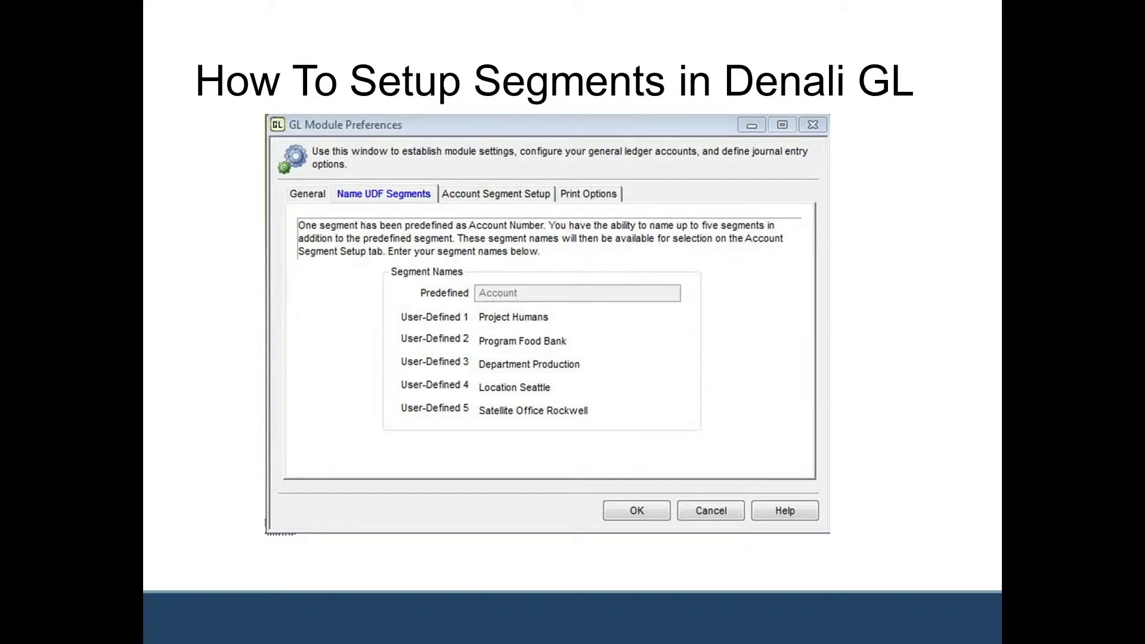
key("alt+Tab")
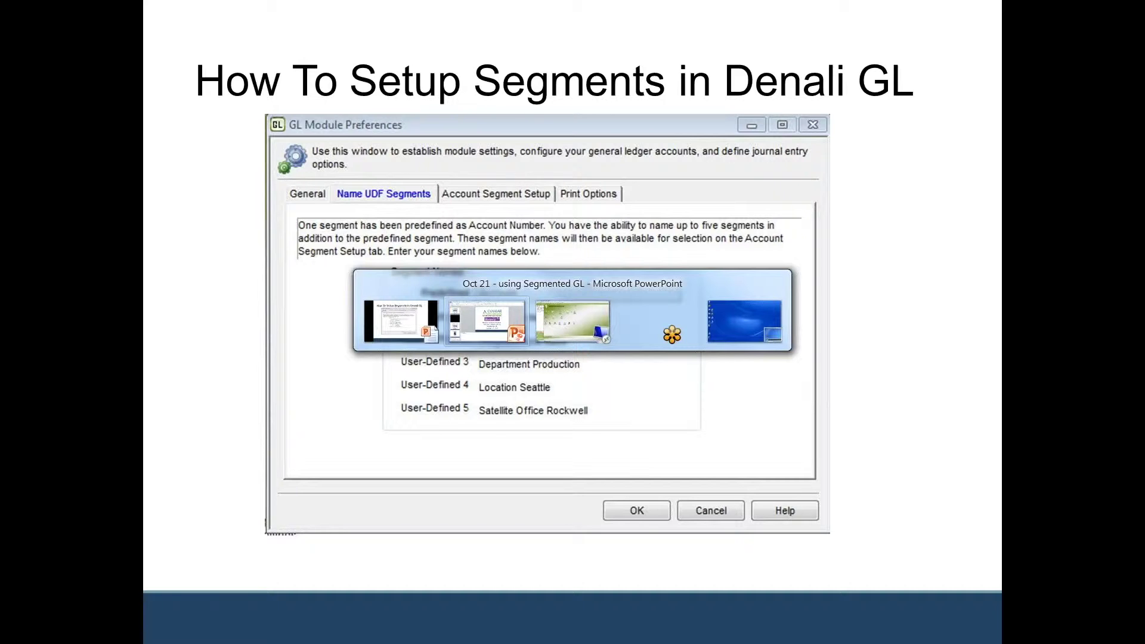
key("alt+Tab")
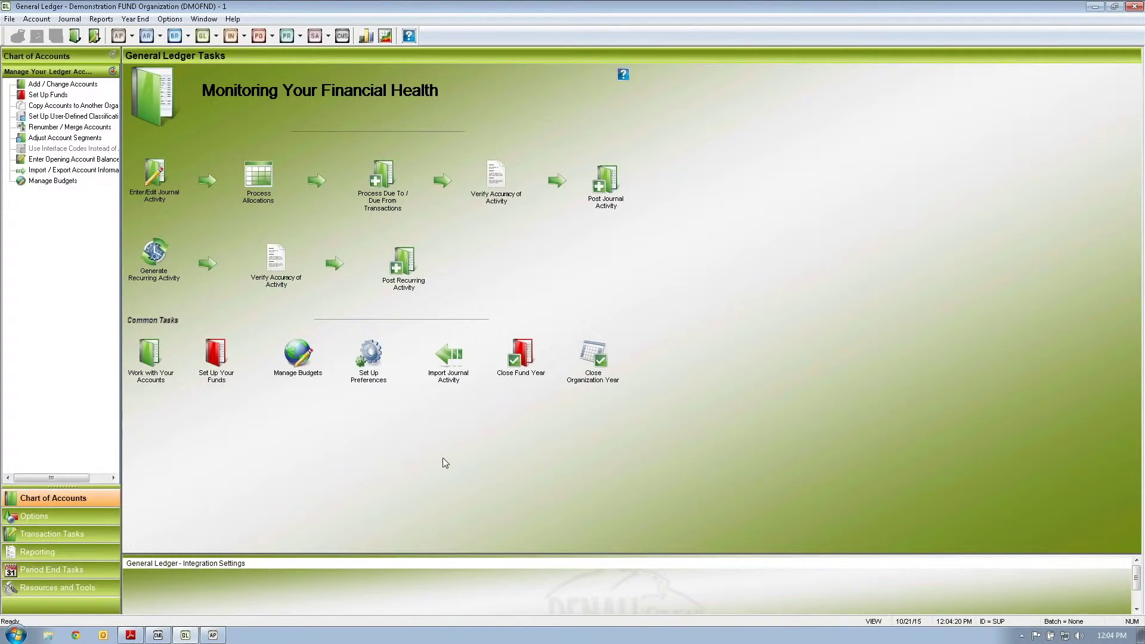
Step: Open the GL account lookup and browse from 1010.00.ADMN through 2000.00.FEDF
left_click(154, 358)
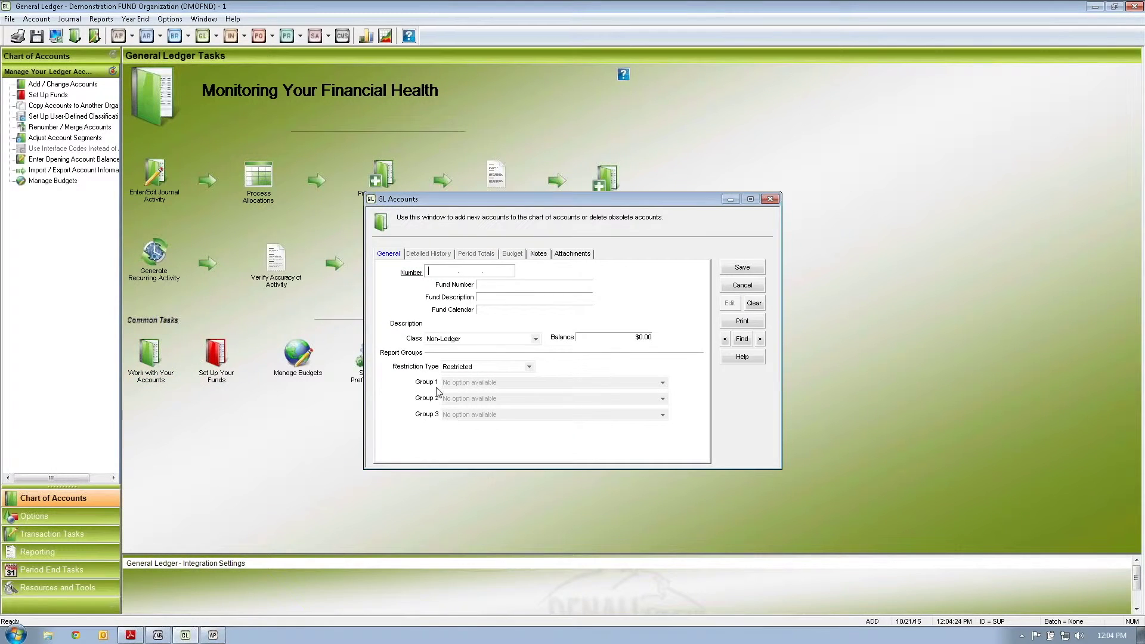
left_click(742, 338)
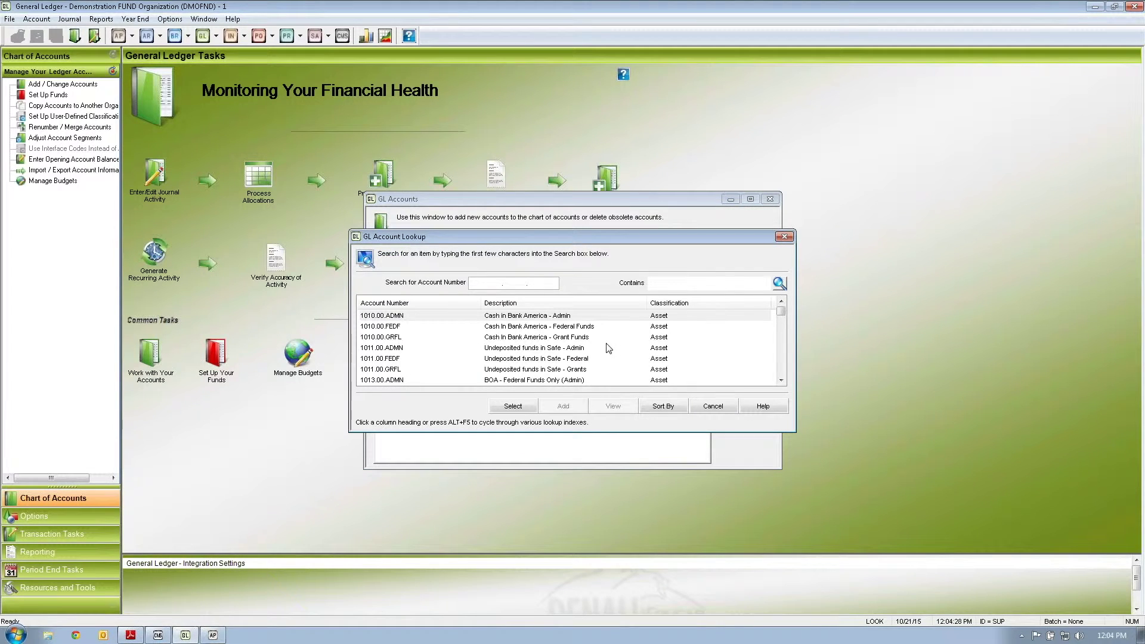
left_click_drag(386, 326, 387, 382)
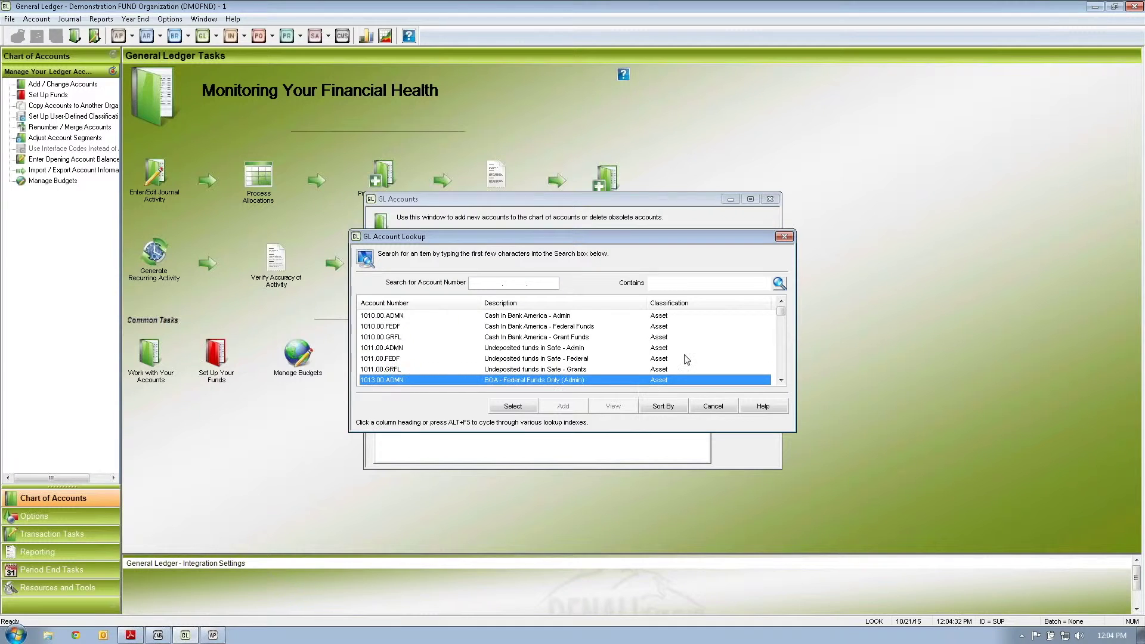
left_click(781, 381)
left_click(780, 381)
left_click(780, 381)
left_click(780, 380)
left_click(781, 381)
left_click(781, 380)
left_click(780, 381)
left_click(780, 380)
left_click(781, 352)
left_click(780, 352)
left_click(411, 369)
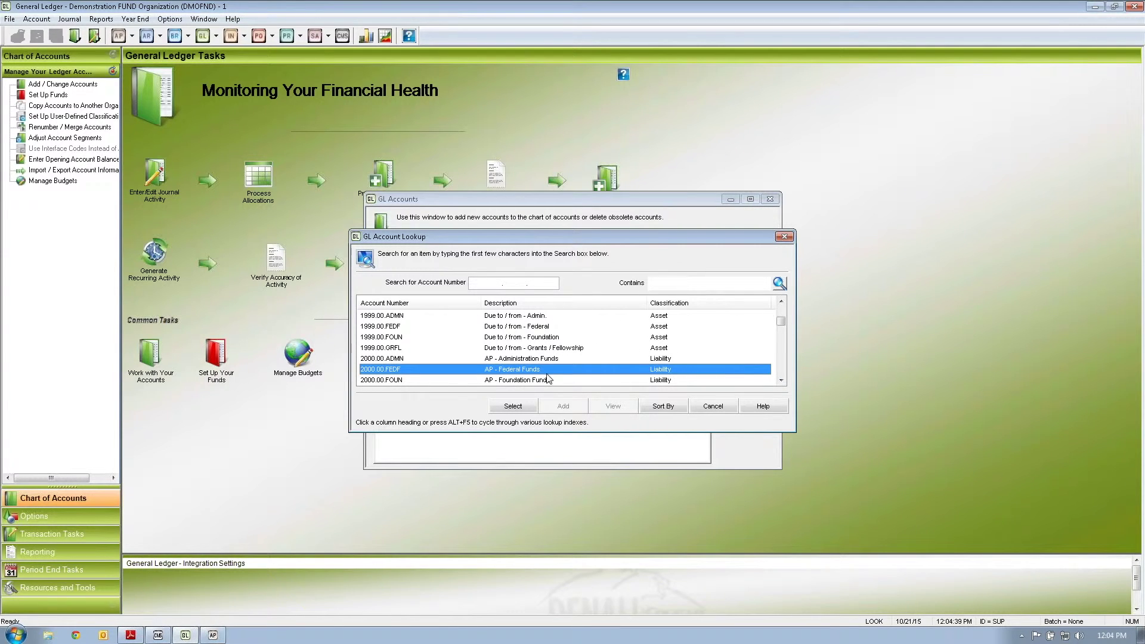
Step: Browse the 3985/3990 fund balance and 4000 revenue accounts on to the 6025 expenses
left_click(781, 370)
left_click(781, 367)
left_click(781, 367)
left_click(781, 366)
left_click(781, 367)
left_click(781, 367)
left_click(781, 367)
left_click(458, 326)
left_click(444, 347)
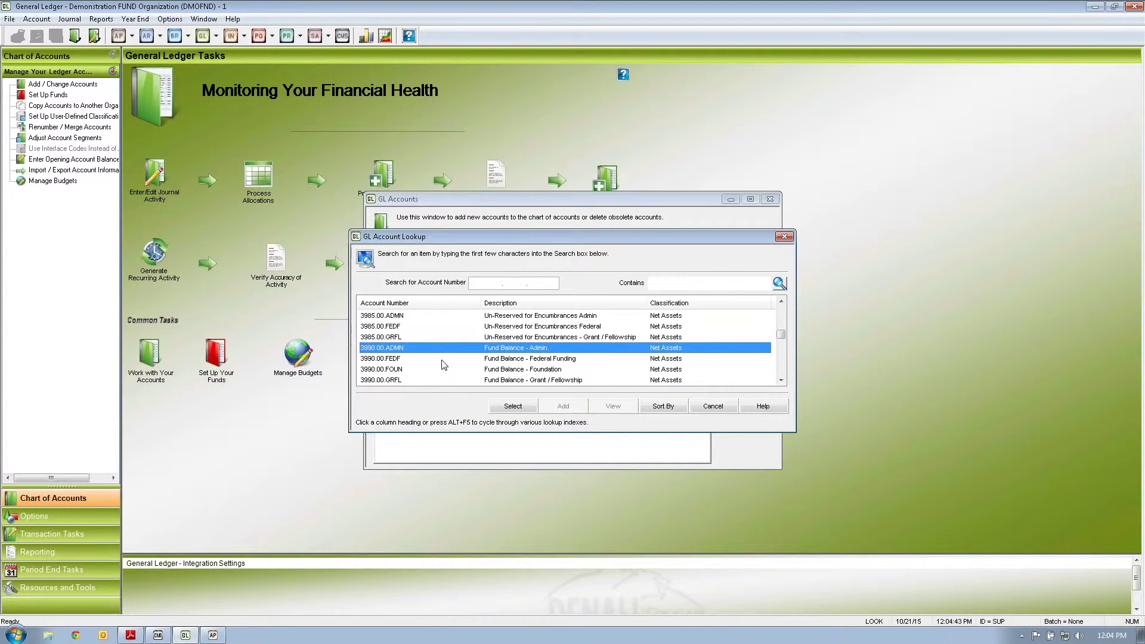
left_click(442, 360)
left_click(776, 370)
left_click(544, 326)
left_click(540, 337)
left_click(781, 362)
left_click(782, 362)
left_click(782, 361)
Step: Browse the expense accounts from 5050.00.ADMN up to 7850.00.GRFL
left_click(779, 322)
left_click(534, 338)
left_click(524, 380)
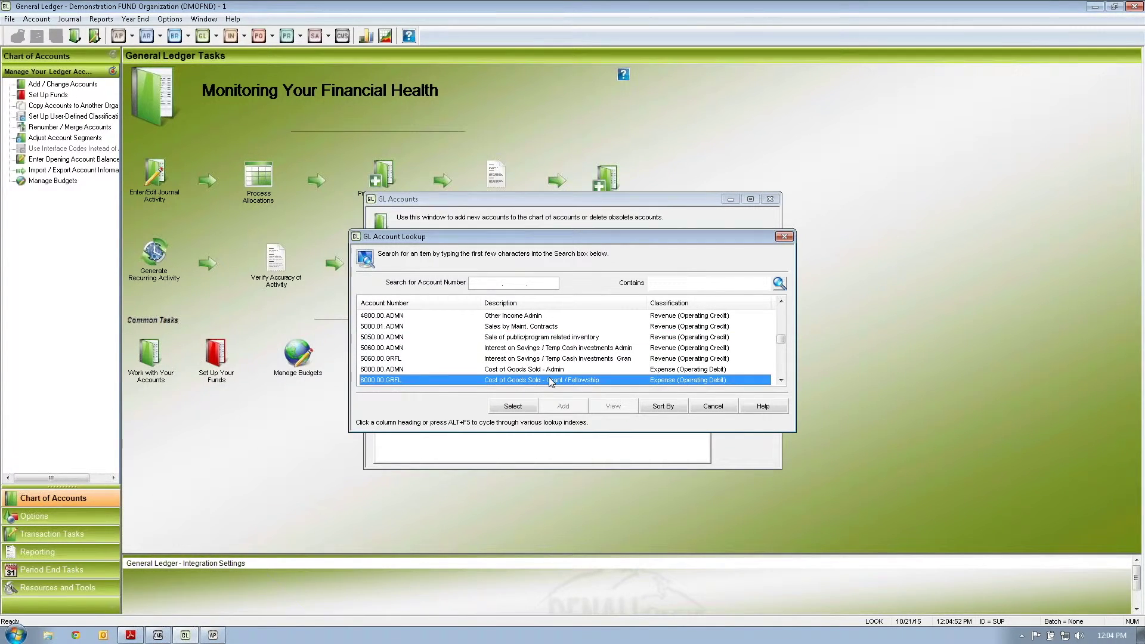
left_click(779, 371)
left_click(780, 371)
left_click(780, 372)
left_click(780, 371)
left_click(780, 371)
left_click(780, 371)
left_click(779, 371)
left_click(780, 371)
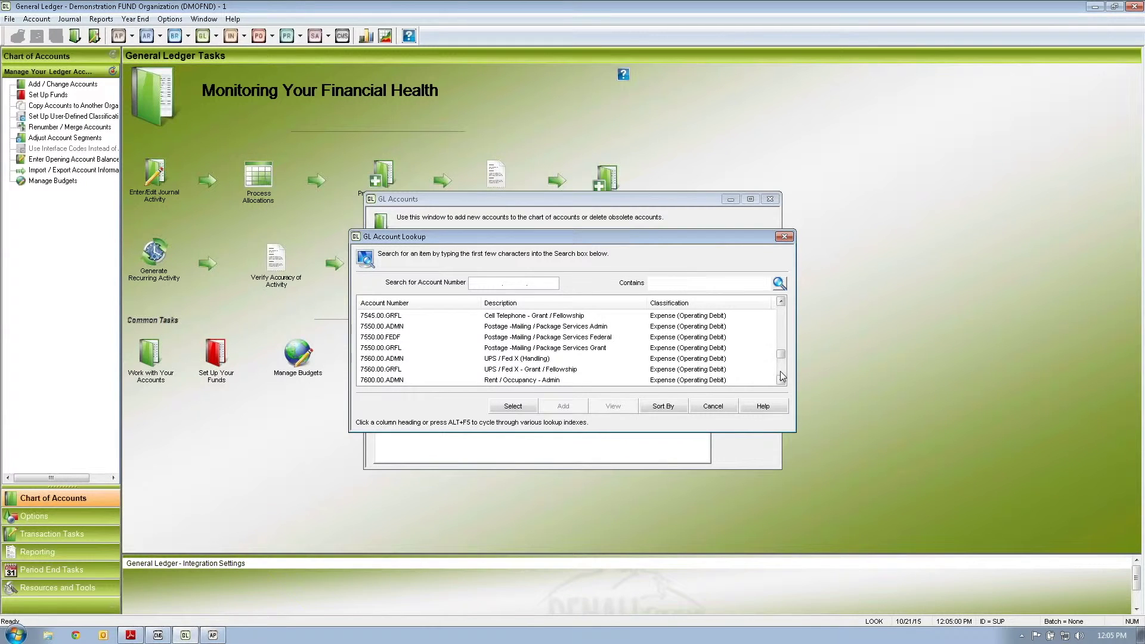
left_click(781, 365)
left_click(781, 370)
left_click(781, 371)
left_click(781, 374)
left_click(780, 379)
left_click_drag(781, 371, 786, 311)
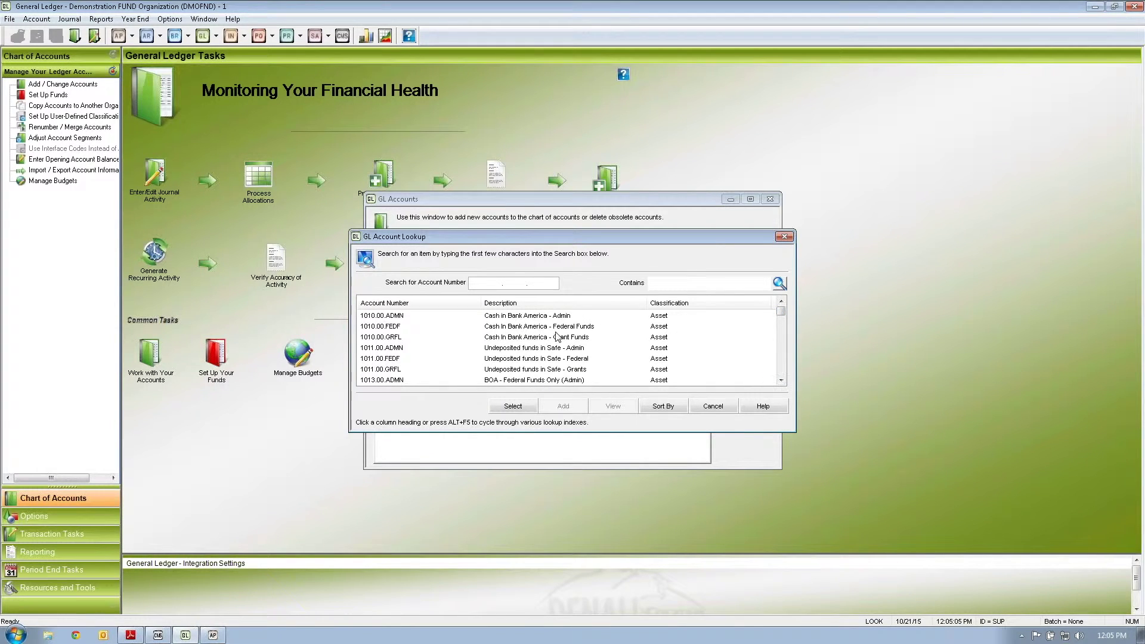
Step: Highlight the 1010 and 1011 cash accounts, then close the lookup without selecting one
left_click(371, 316)
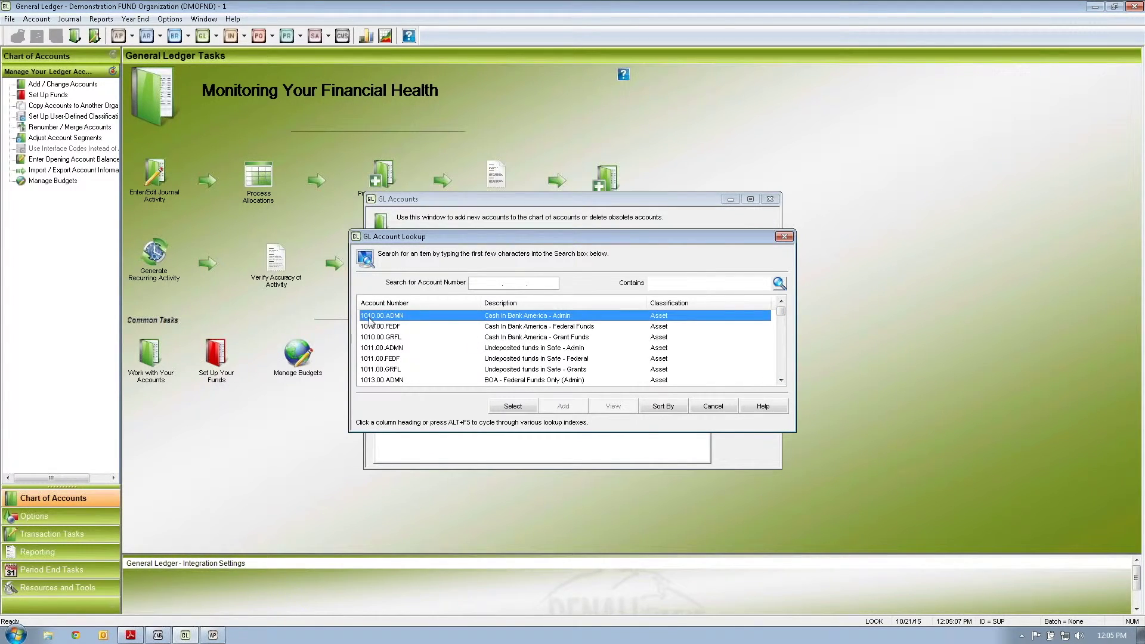
left_click(401, 328)
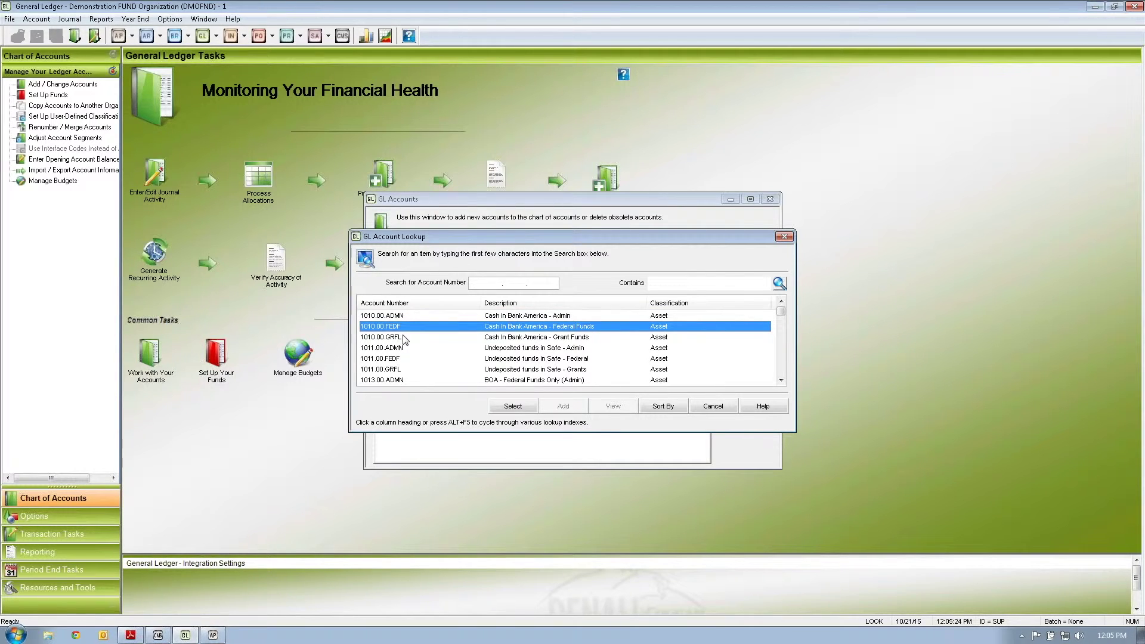
left_click_drag(405, 338, 407, 358)
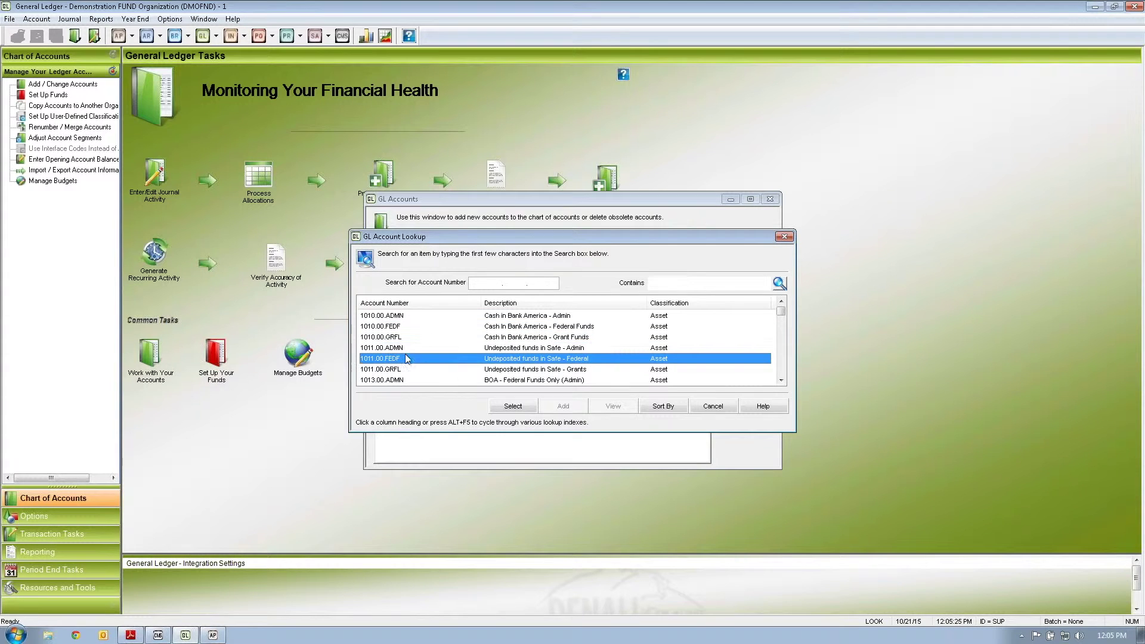
left_click(727, 409)
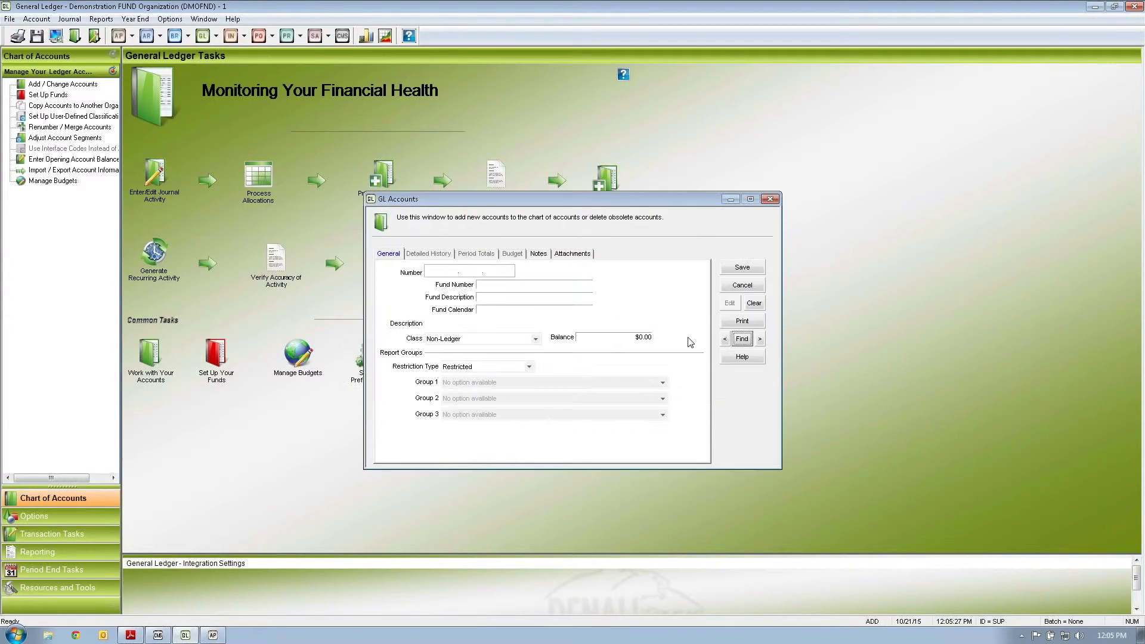
Step: Close the empty GL Accounts form and open GL Module Preferences on the Name UDF Segments tab
left_click(741, 285)
left_click(370, 375)
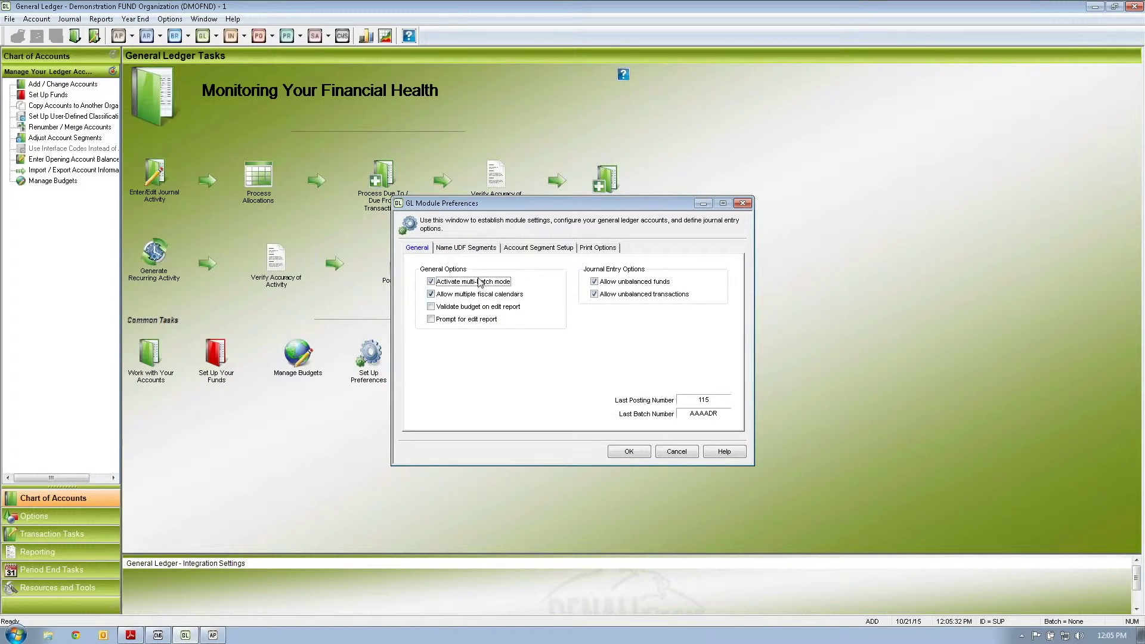
left_click(485, 250)
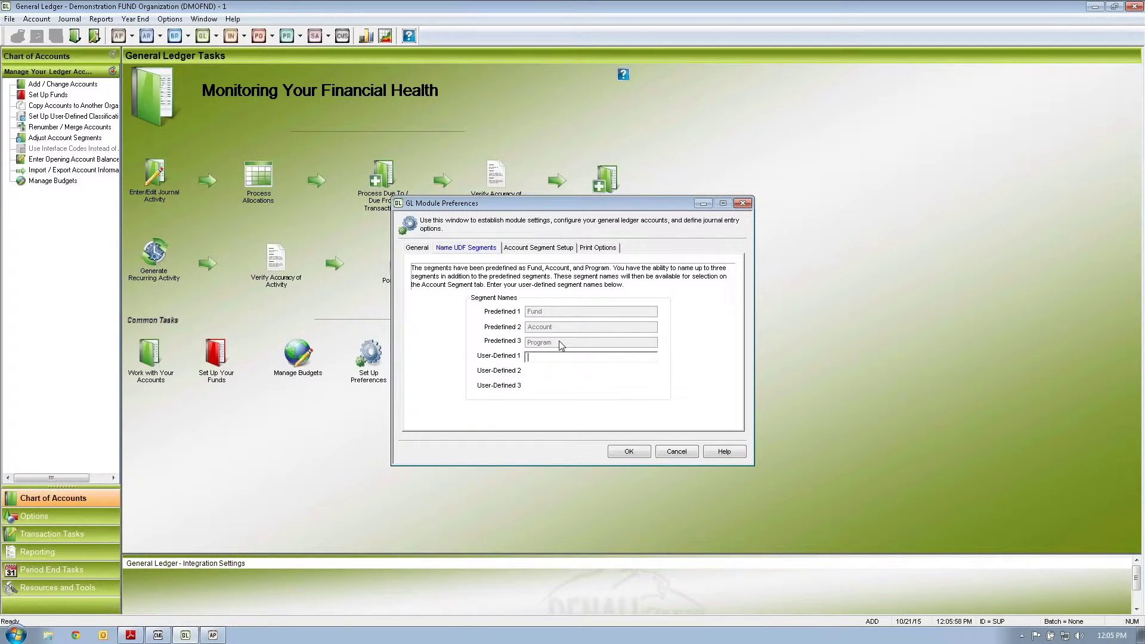
Step: Check the empty User-Defined names, then view the Account 4, Program 2, Fund 4 segment layout
left_click(552, 370)
left_click(544, 357)
left_click(528, 253)
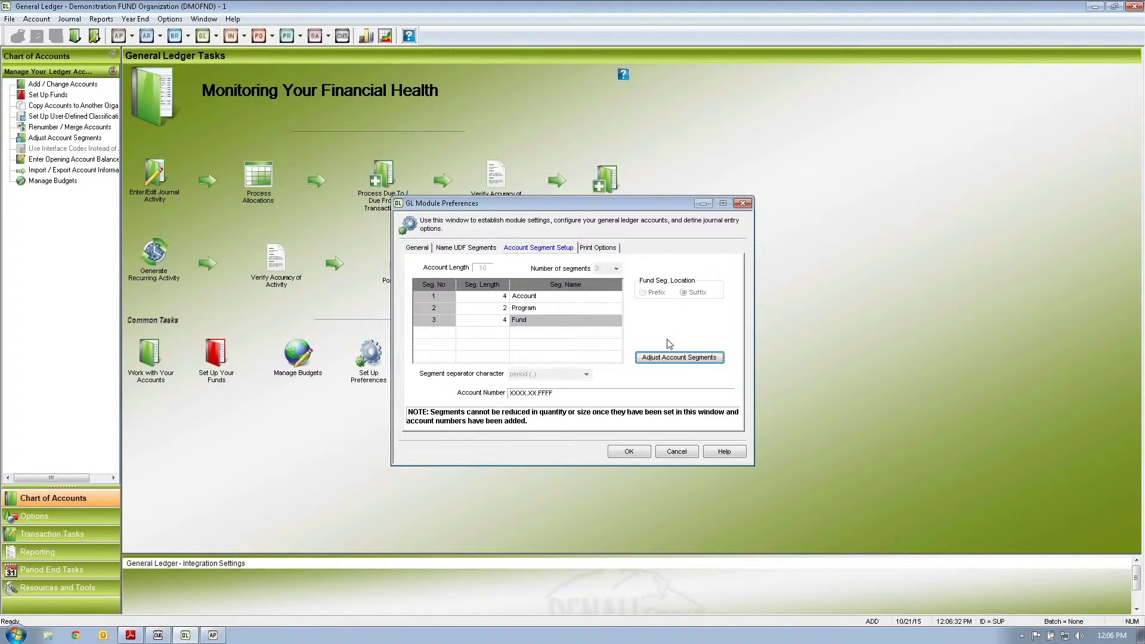
Step: Open Adjust Account Segments and review the Account, Program and Fund segment lengths
left_click(667, 358)
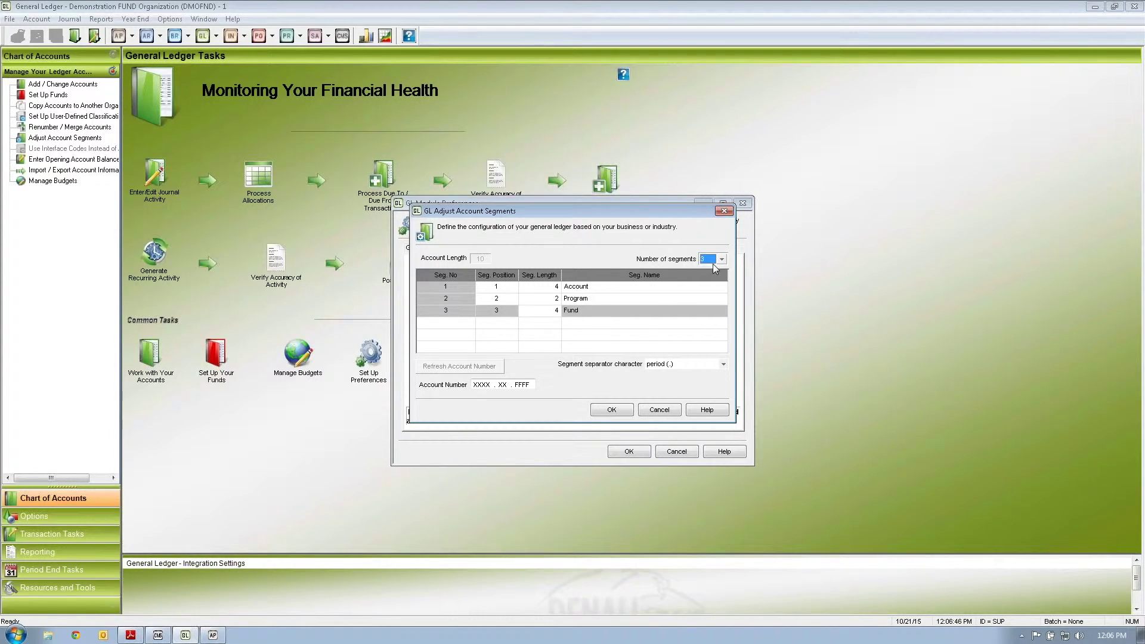
left_click(559, 289)
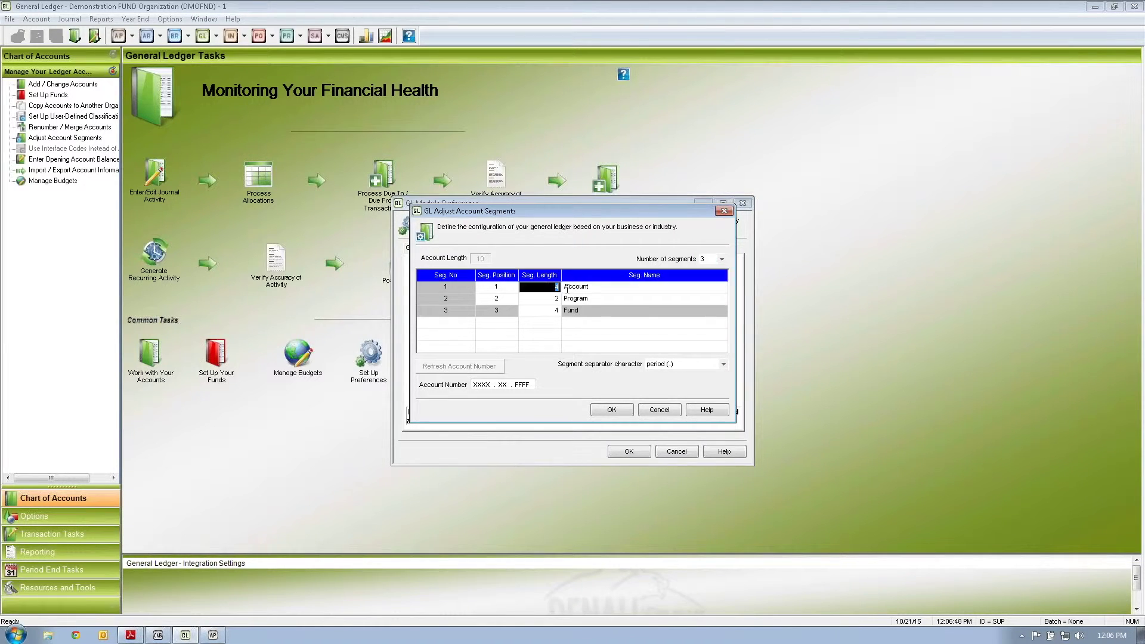
left_click(595, 289)
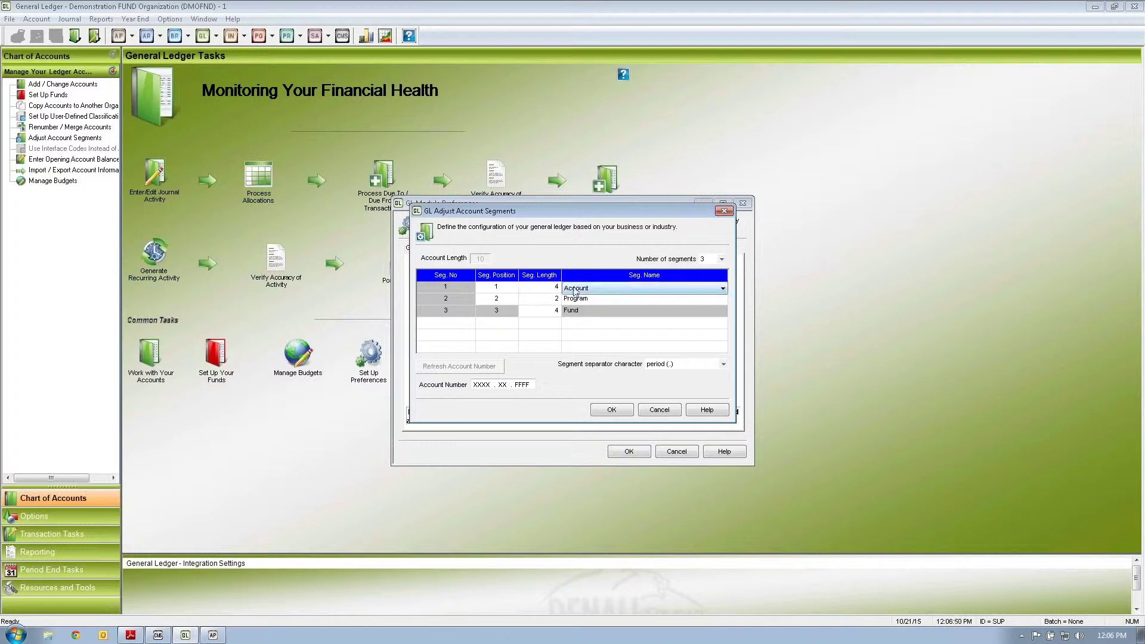
left_click(558, 286)
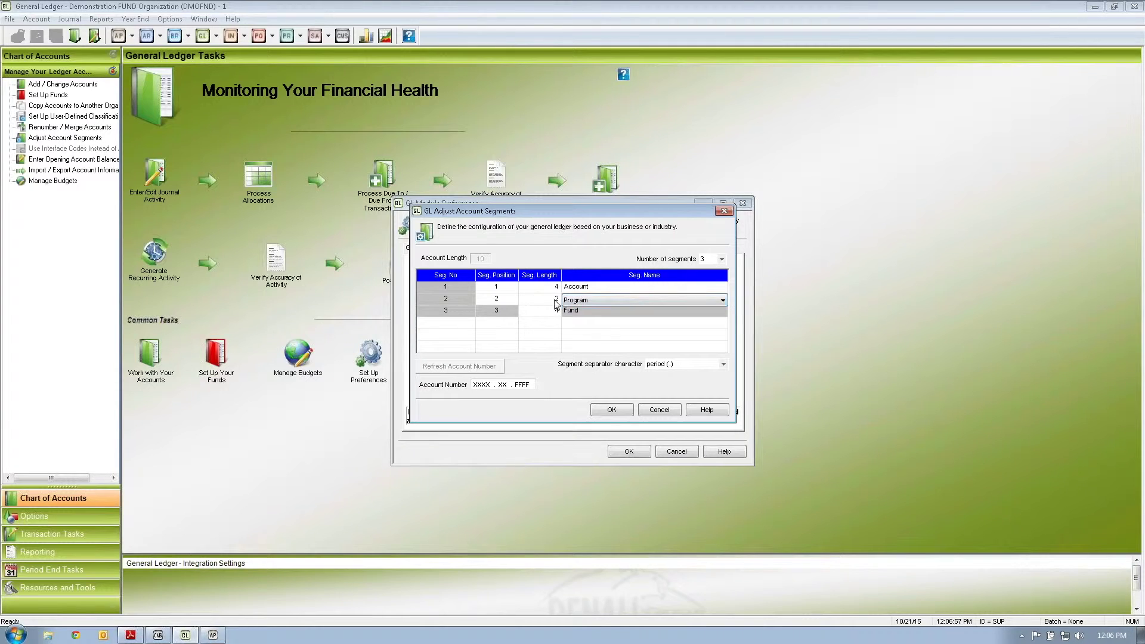
left_click(555, 299)
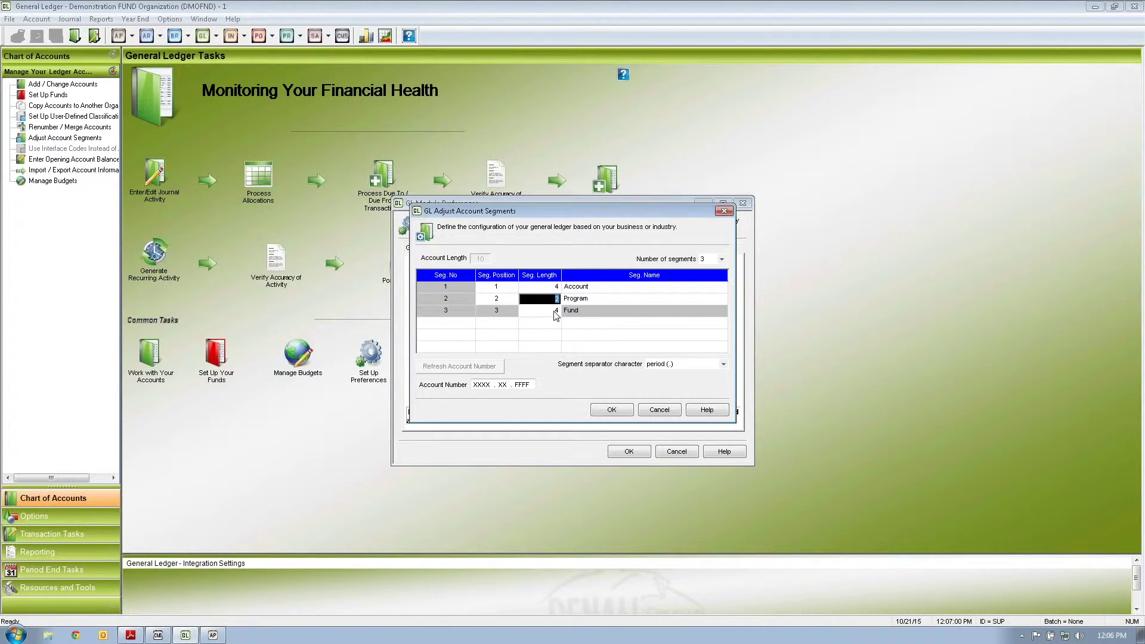
left_click(556, 311)
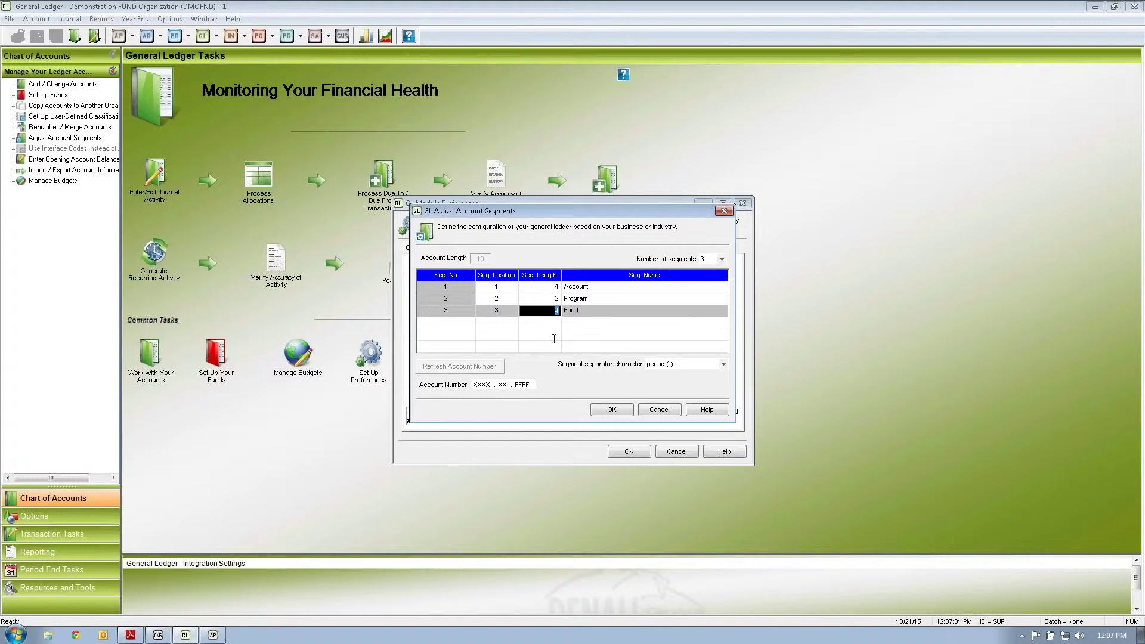
left_click(590, 289)
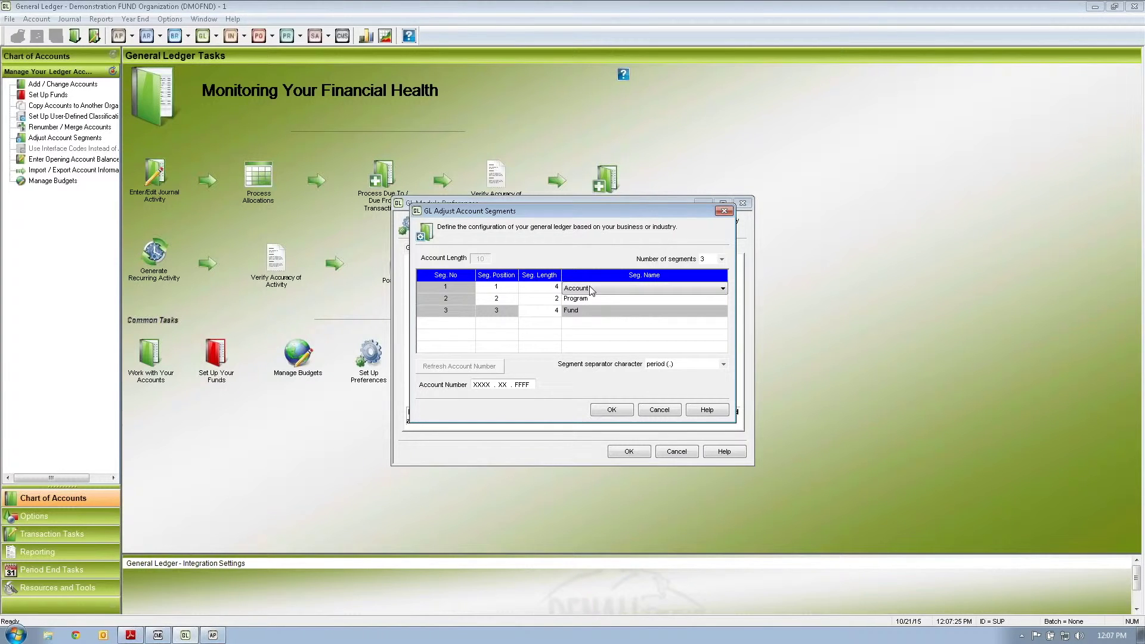
left_click(553, 311)
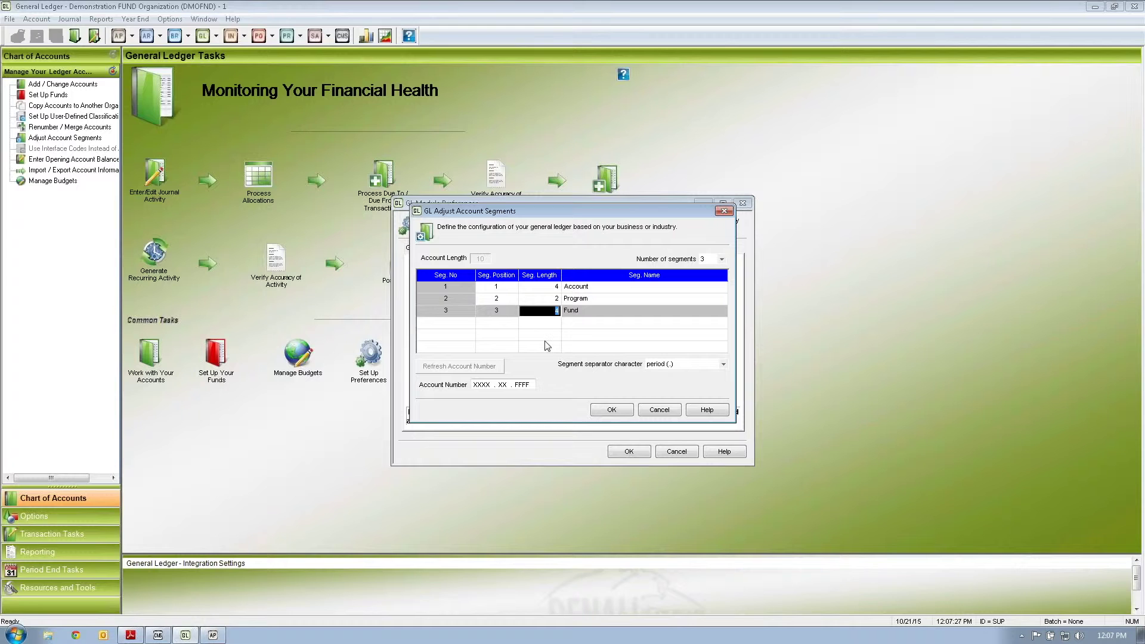
Step: Draft a fourth segment with a 3-character UDF 1 third segment, then cancel it
left_click(722, 260)
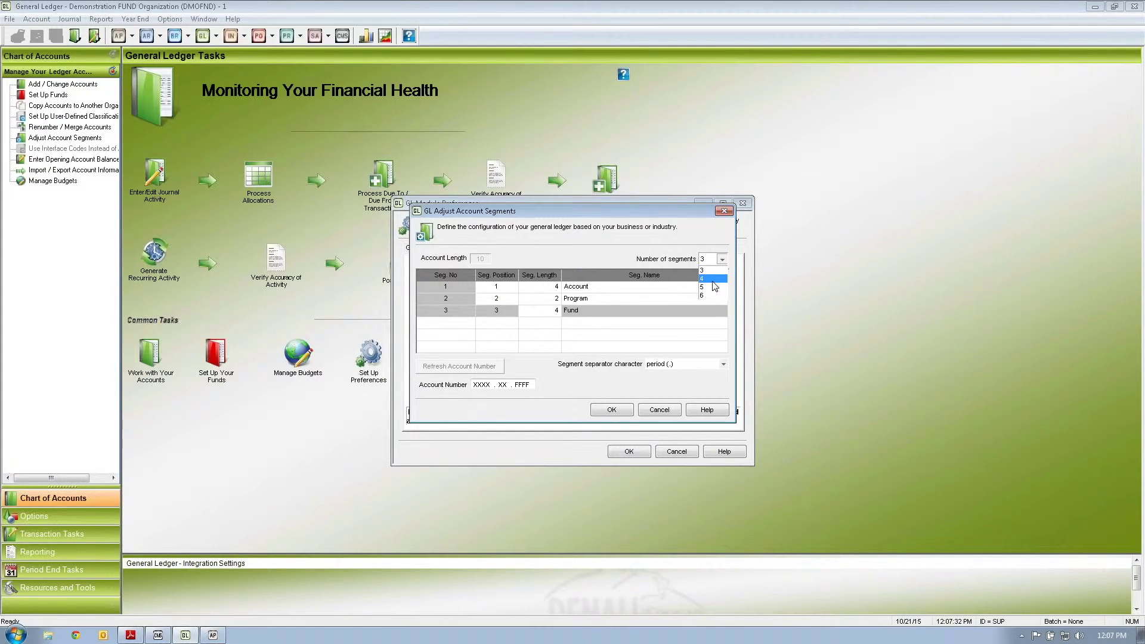
left_click(713, 279)
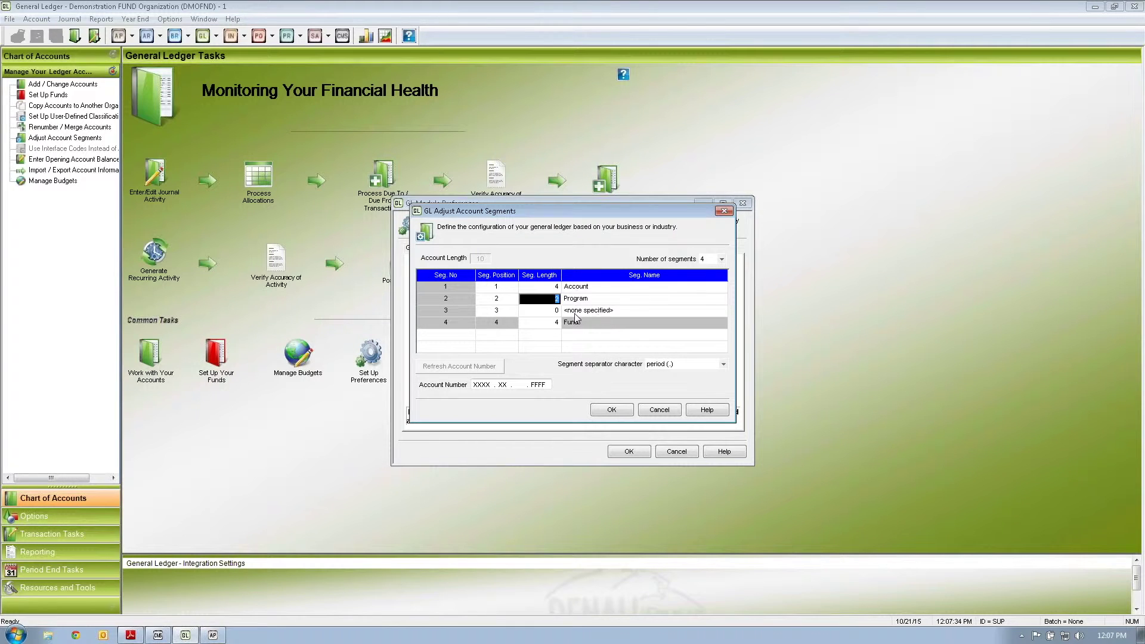
left_click(557, 311)
type("3")
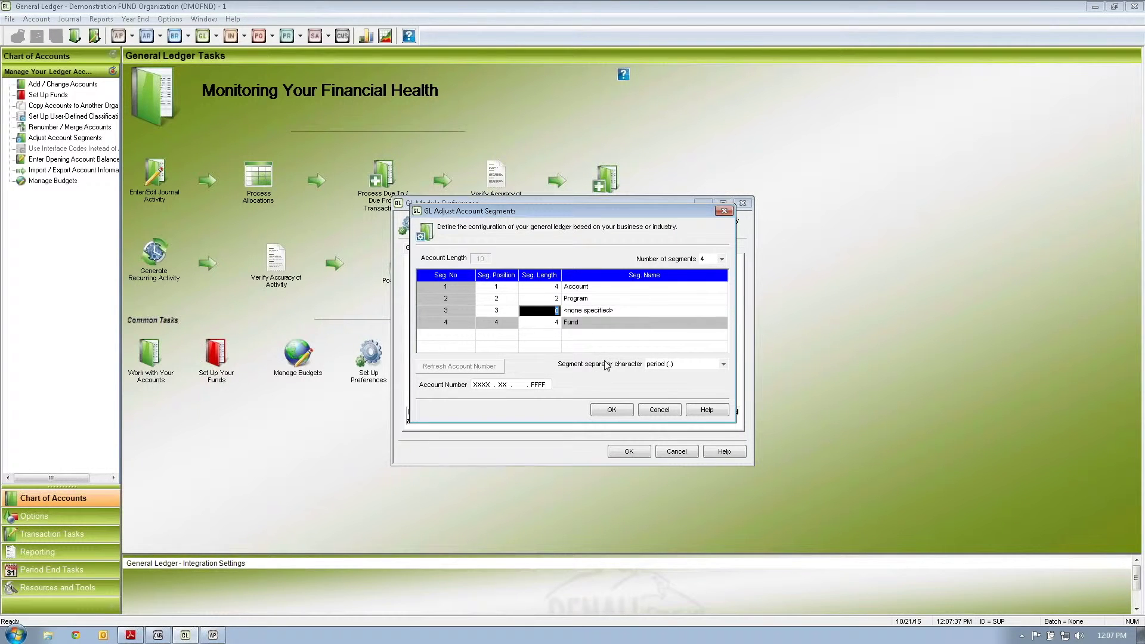
left_click(613, 309)
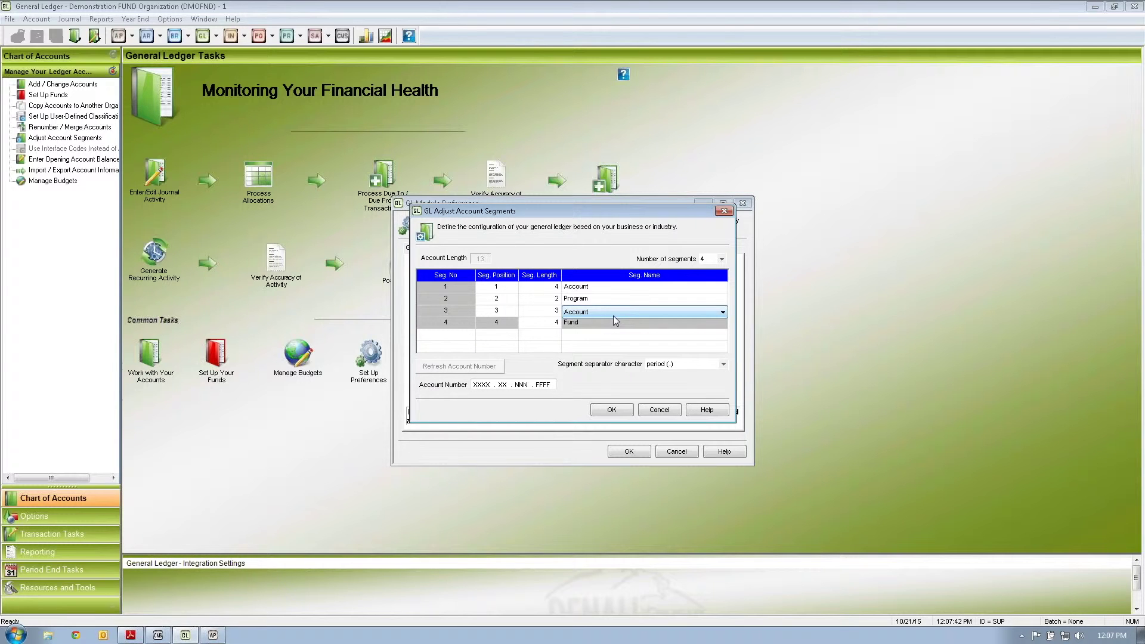
left_click(622, 311)
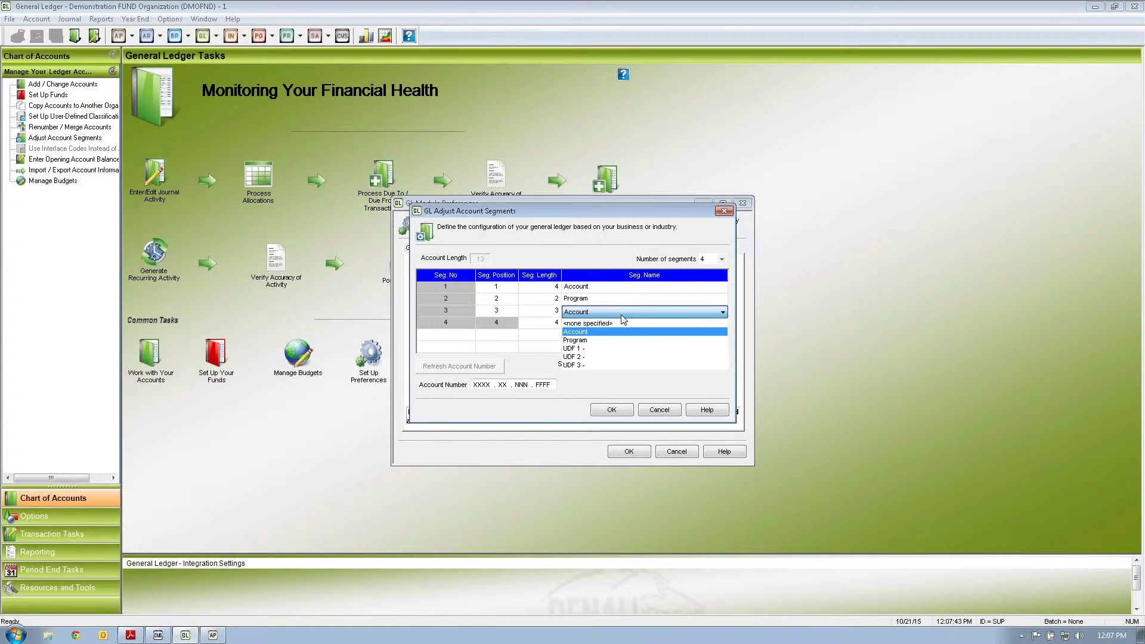
left_click(603, 351)
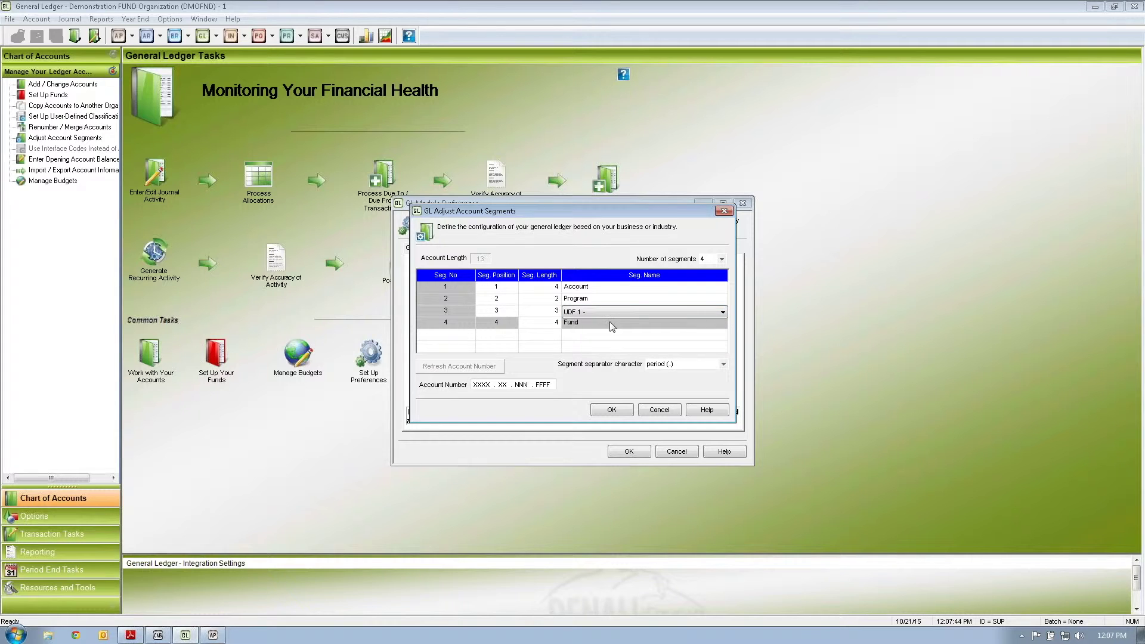
left_click(660, 414)
Step: Discard the segment draft, name User-Defined 1 'Location', and reopen Adjust Account Segments
left_click(634, 350)
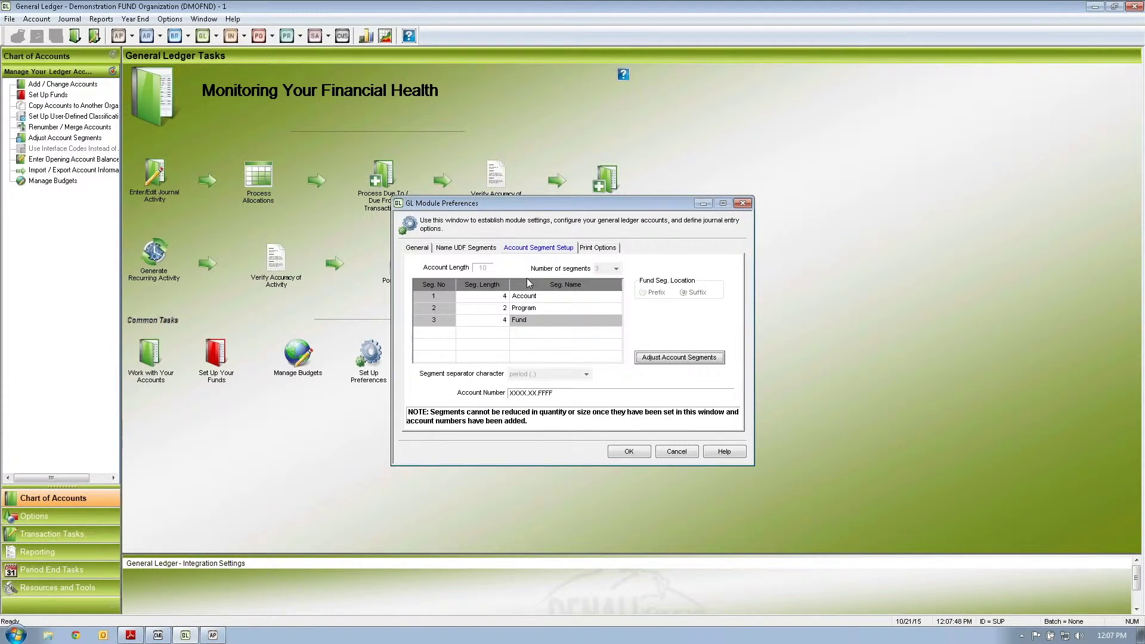
left_click(483, 249)
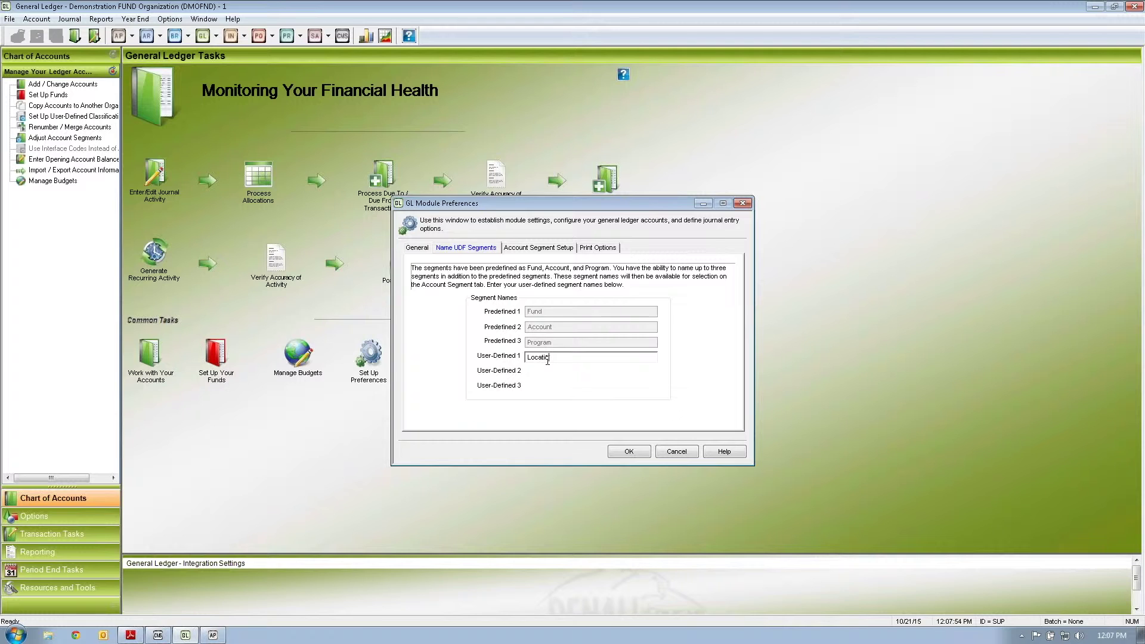
type("Location")
key("Tab")
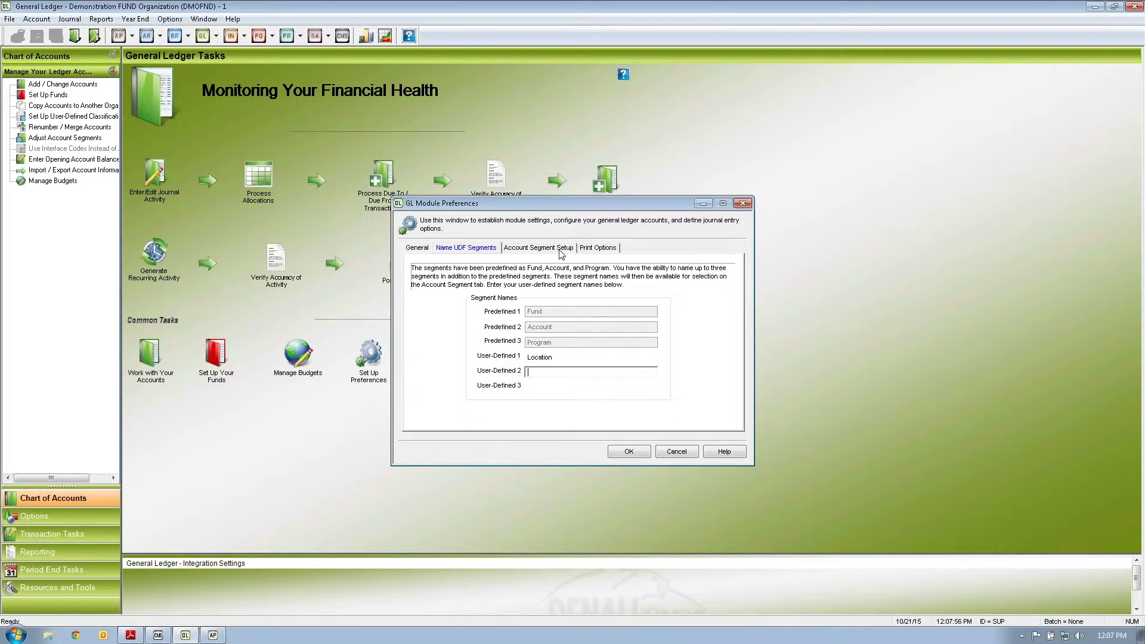
left_click(538, 248)
left_click(646, 361)
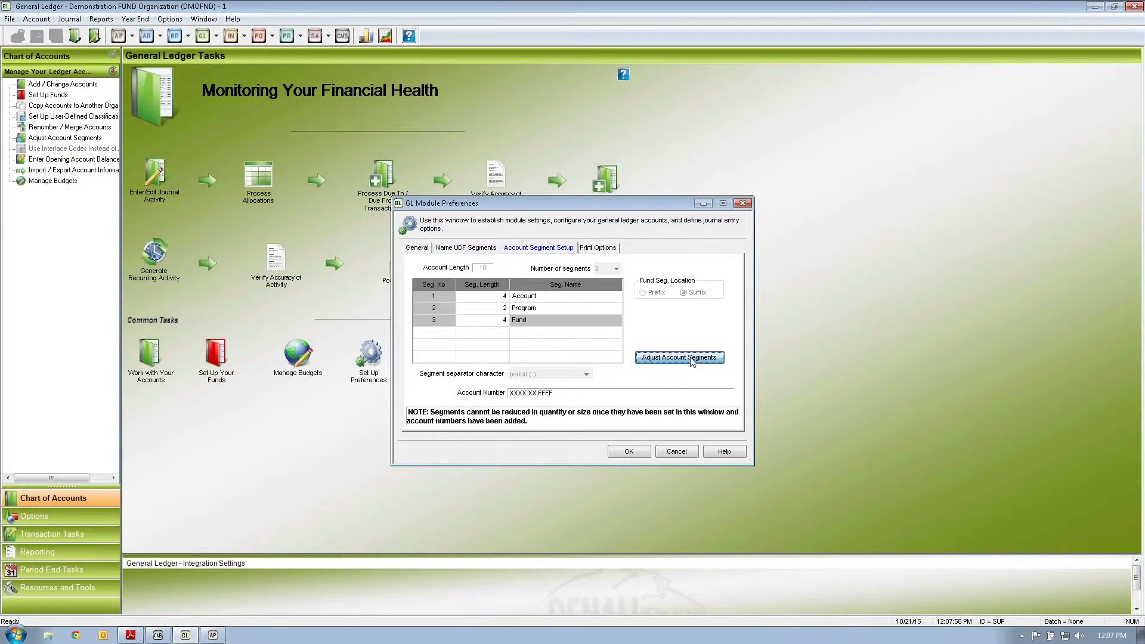
Step: Set four segments, giving segment 3 length 3 and the name UDF 1 - Location
left_click(569, 344)
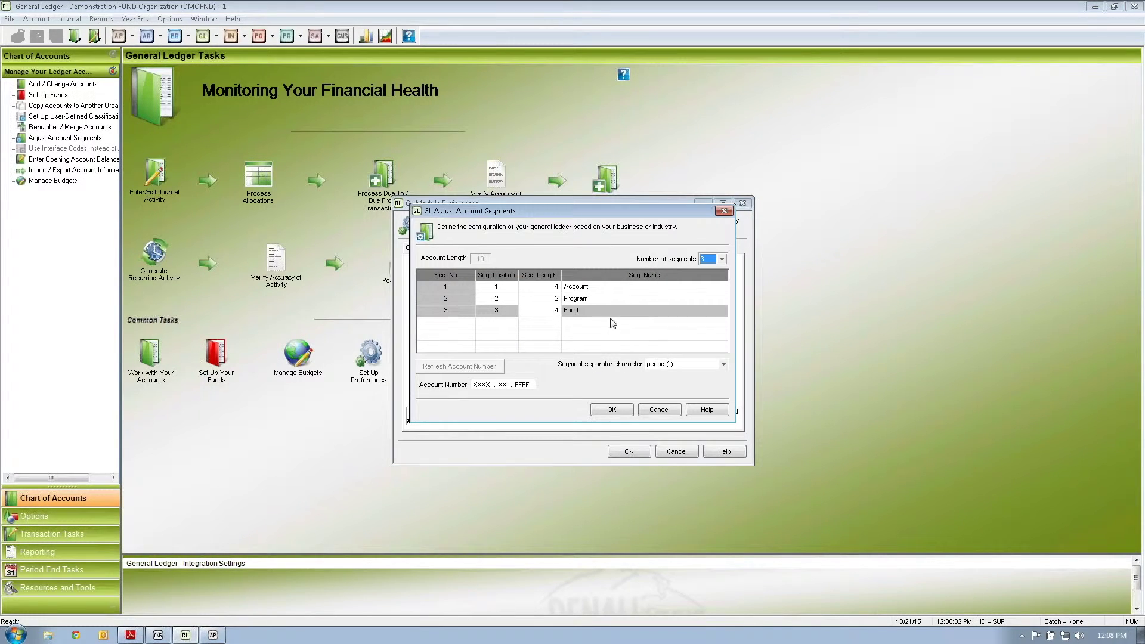
left_click(721, 258)
left_click(708, 292)
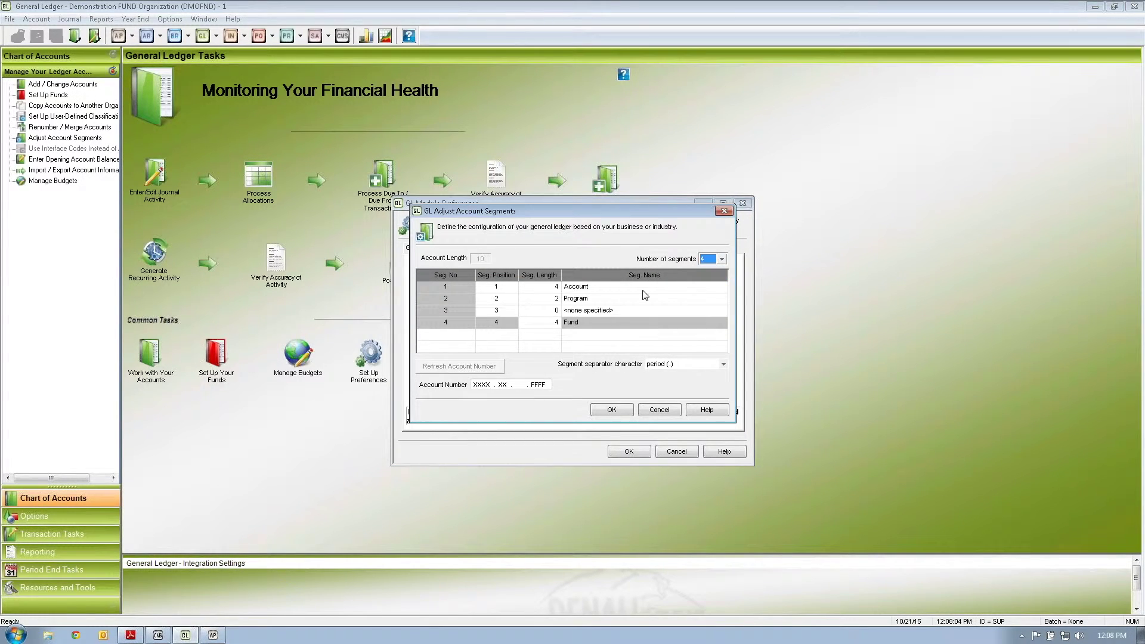
left_click(554, 311)
type("3")
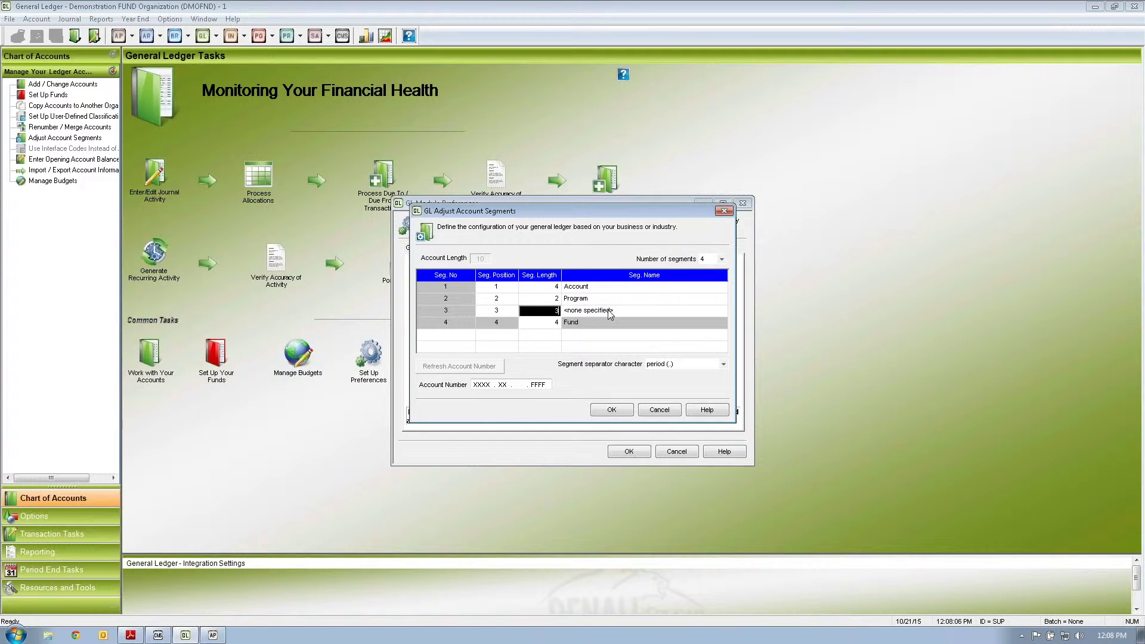
left_click(611, 312)
left_click(610, 315)
left_click(603, 351)
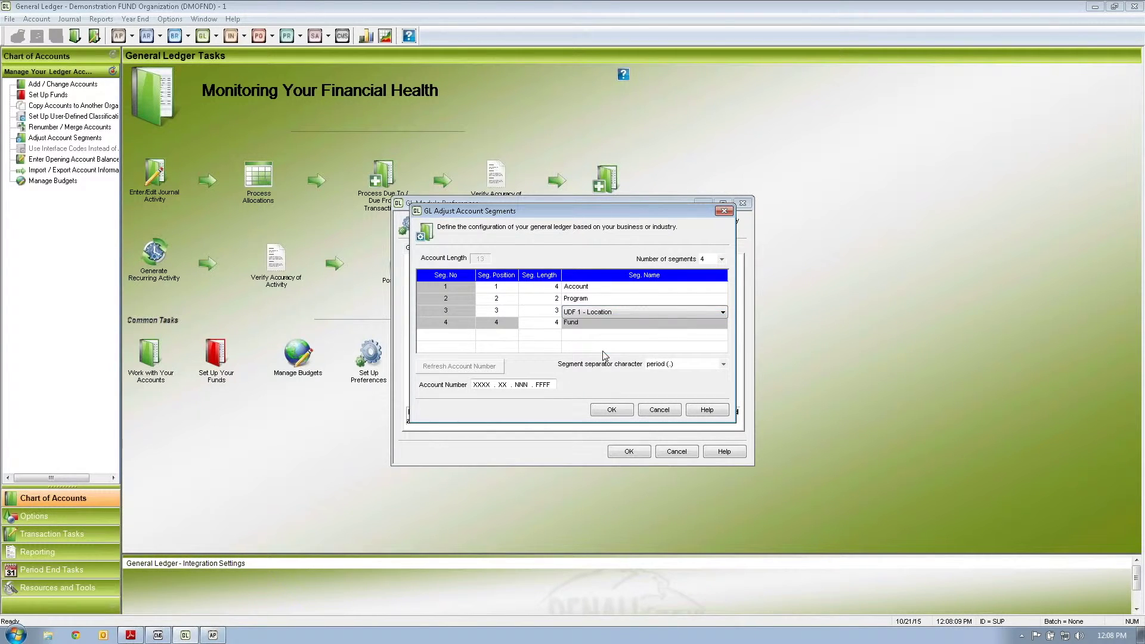
left_click(478, 386)
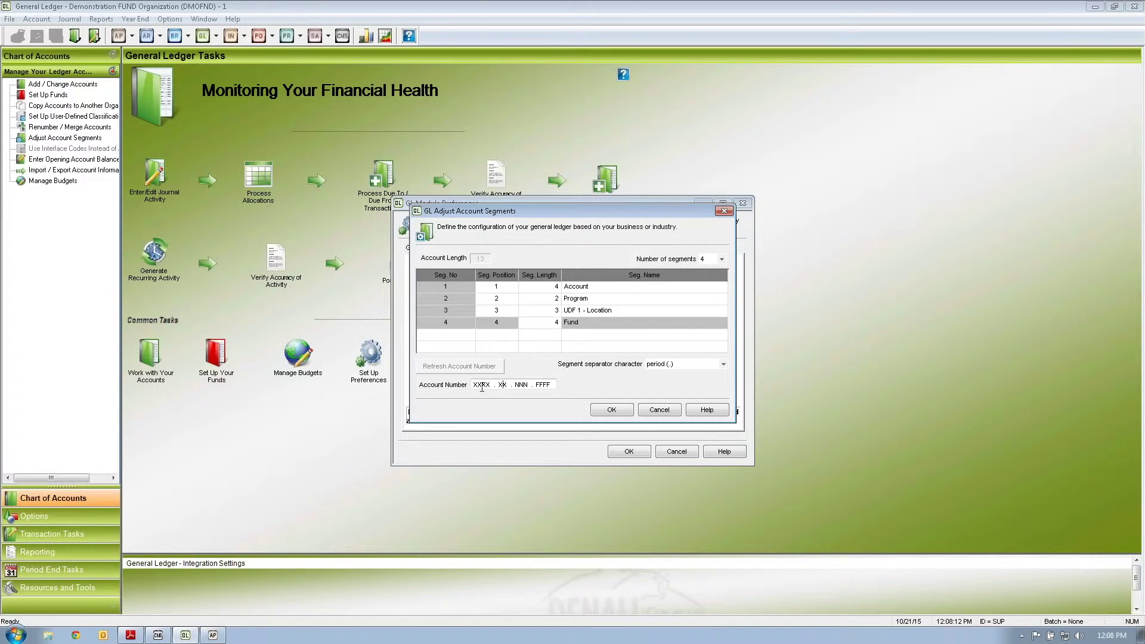
Step: Highlight each part of the resulting XXXX.XX.NNN.FFFF account number format
double_click(475, 386)
double_click(503, 386)
left_click(523, 385)
double_click(523, 385)
left_click_drag(535, 385, 551, 385)
Step: Try six segments, then discard the changes unsaved and close Module Preferences
left_click(721, 259)
left_click(708, 295)
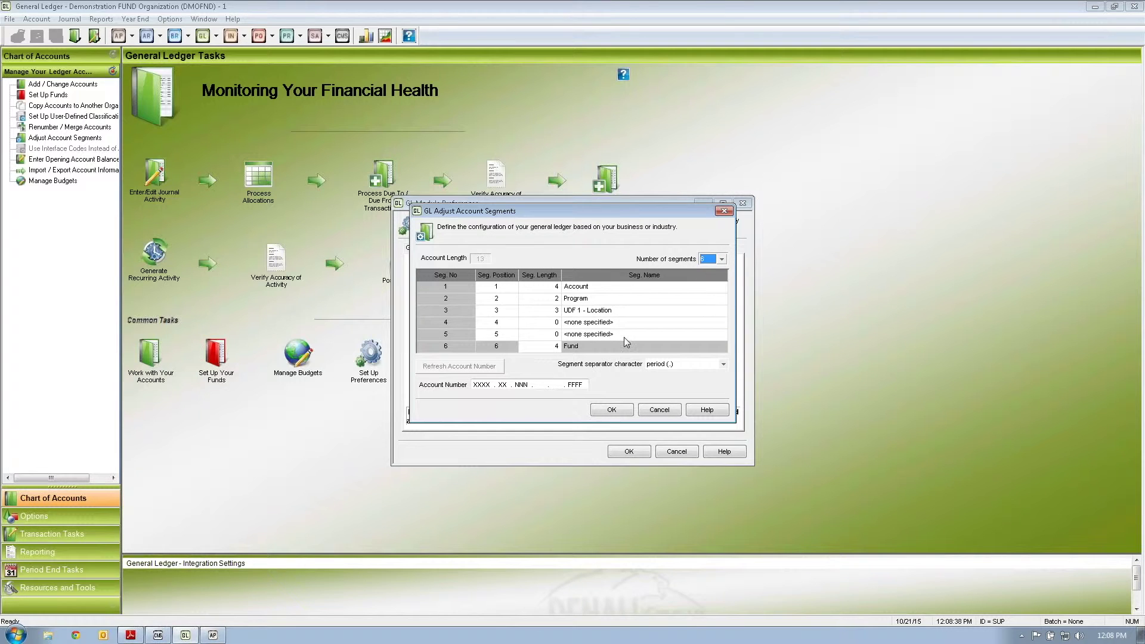
left_click(603, 327)
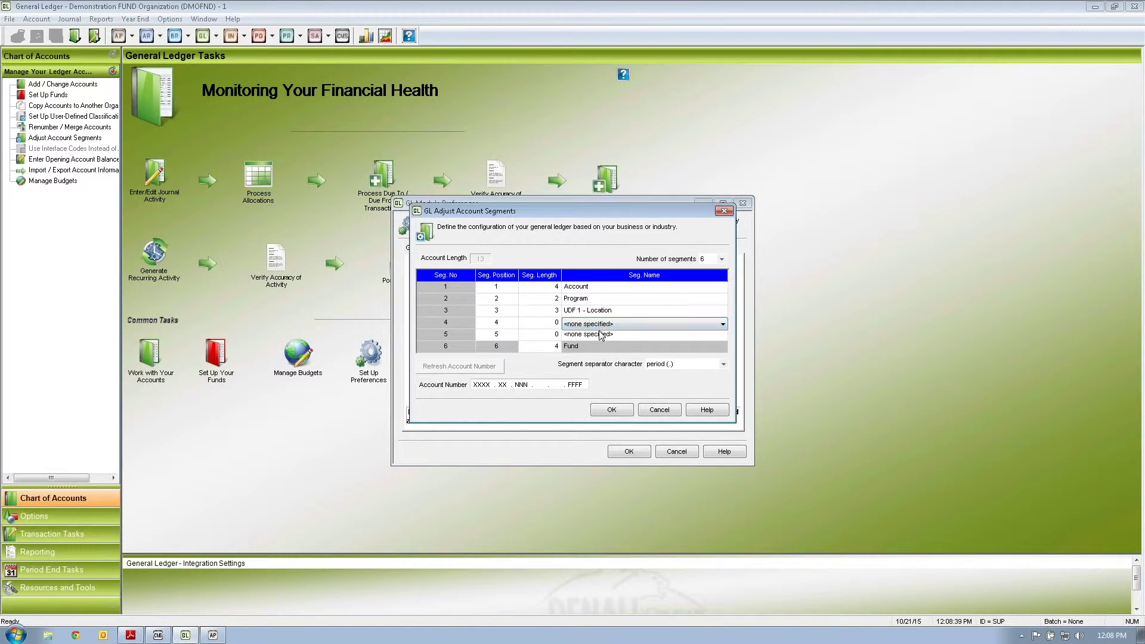
left_click(600, 334)
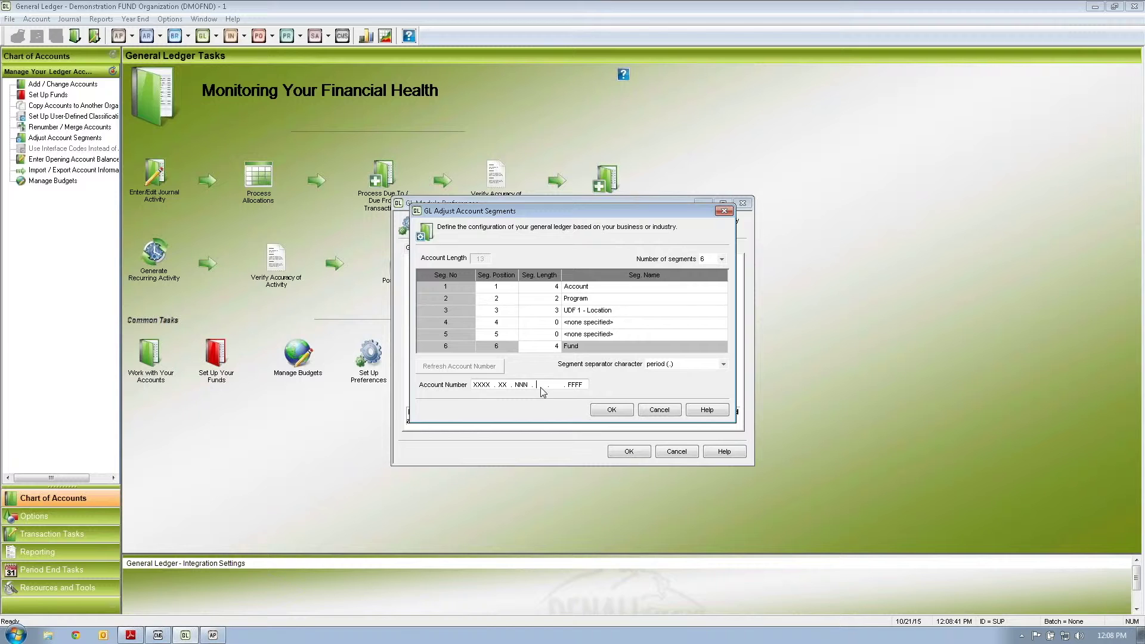
left_click(557, 323)
left_click(557, 335)
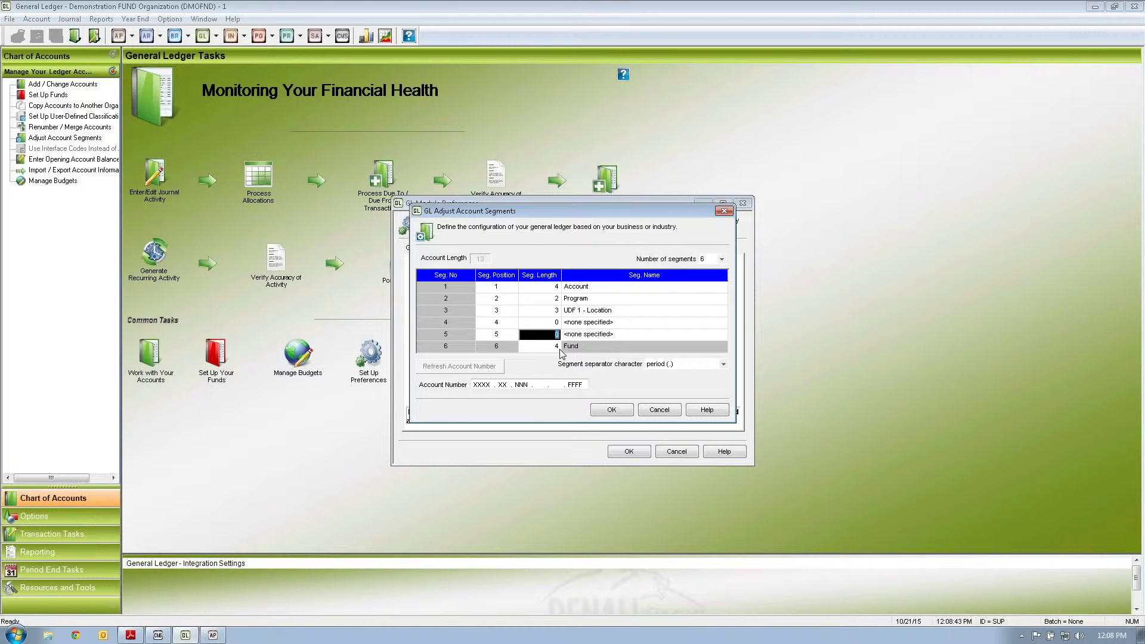
left_click(658, 411)
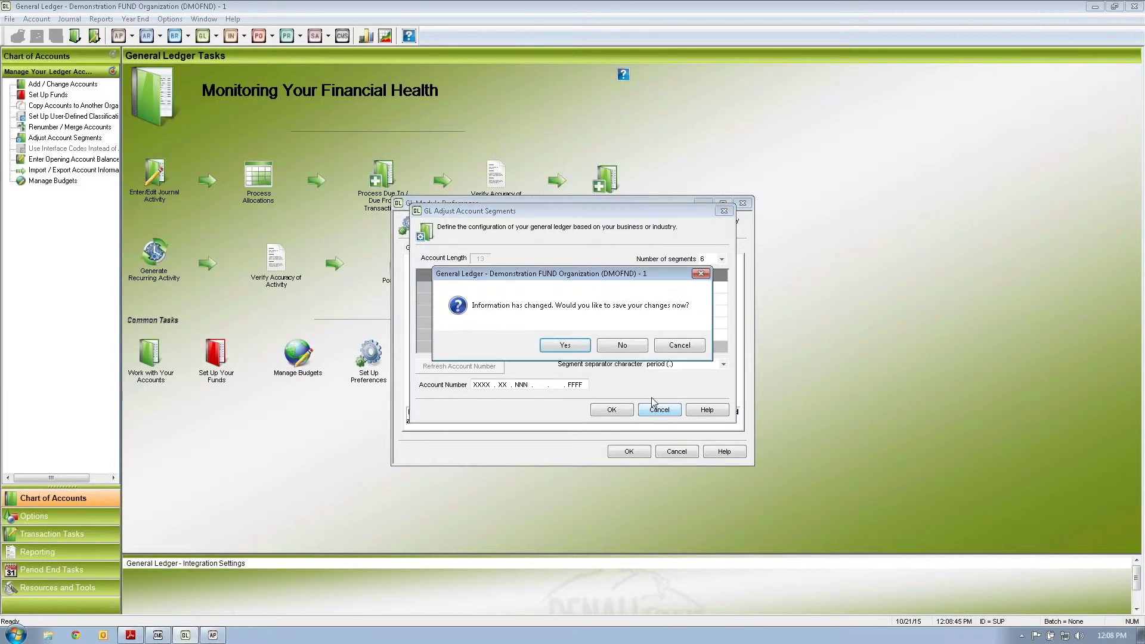
left_click(639, 350)
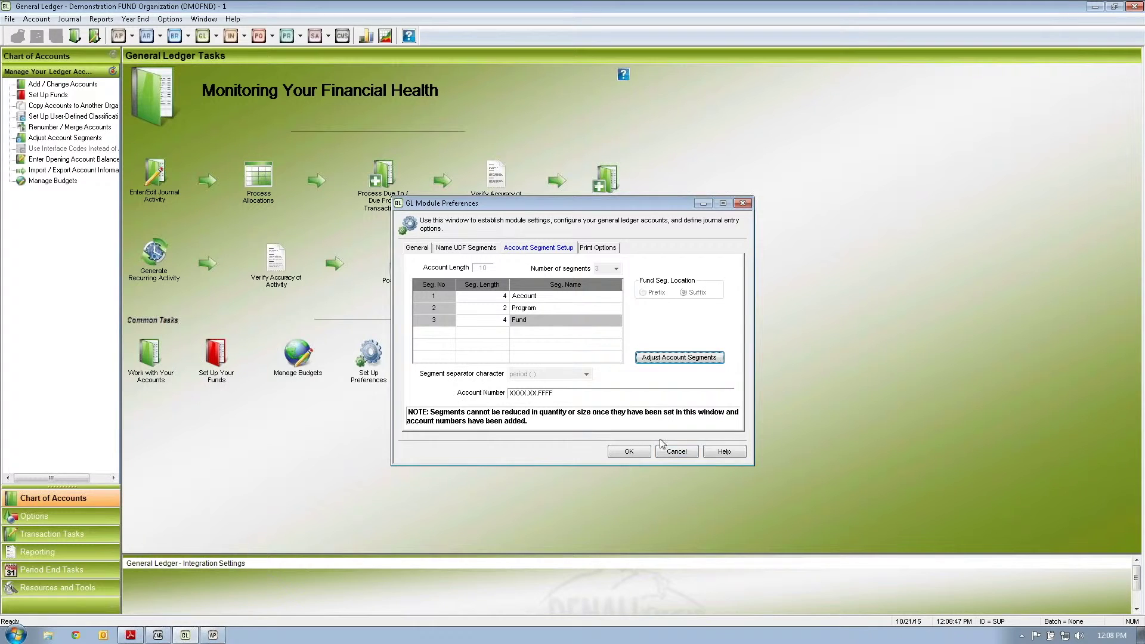
left_click(677, 452)
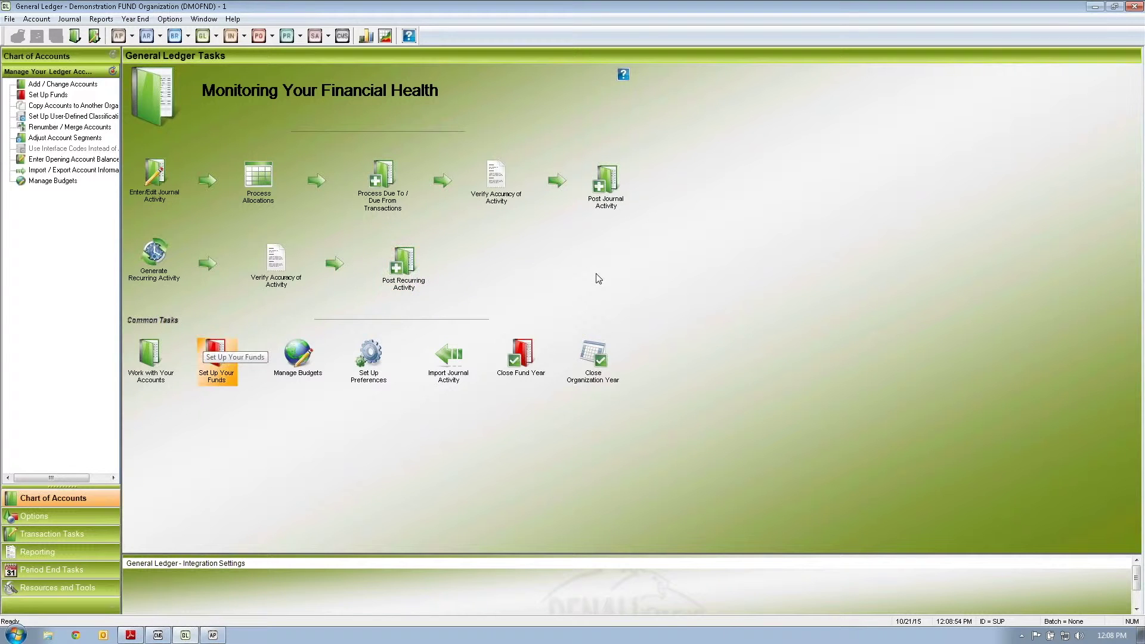
Step: Look up accounts matching 7800 and load 7800.01.GRFL into the GL Accounts form
left_click(150, 358)
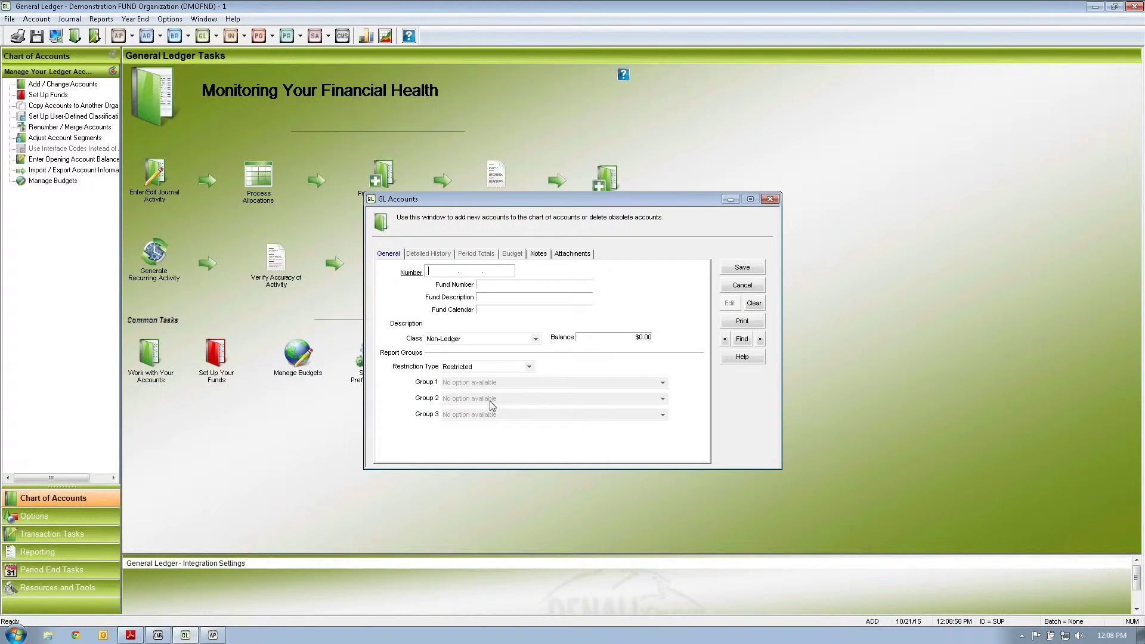
left_click(744, 341)
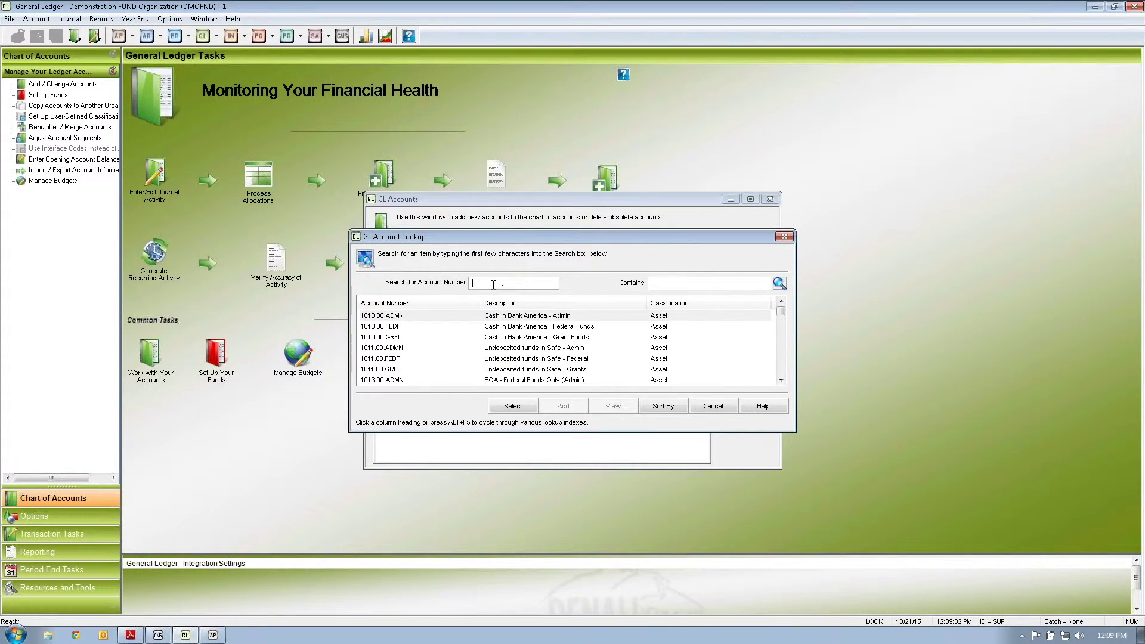
type("7800 . .")
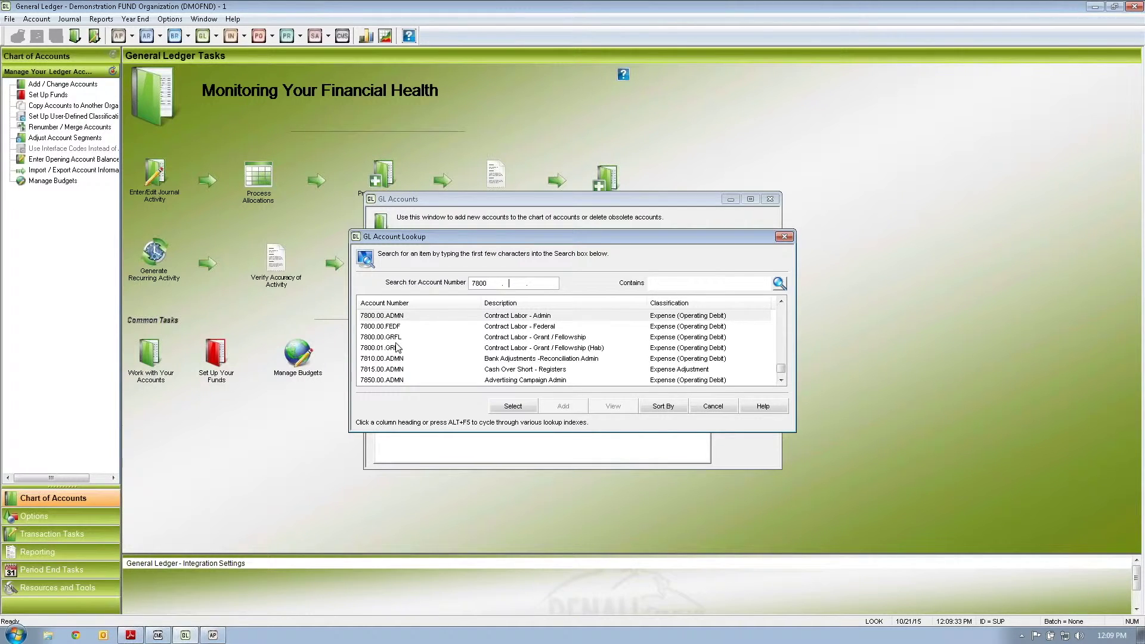
left_click(398, 338)
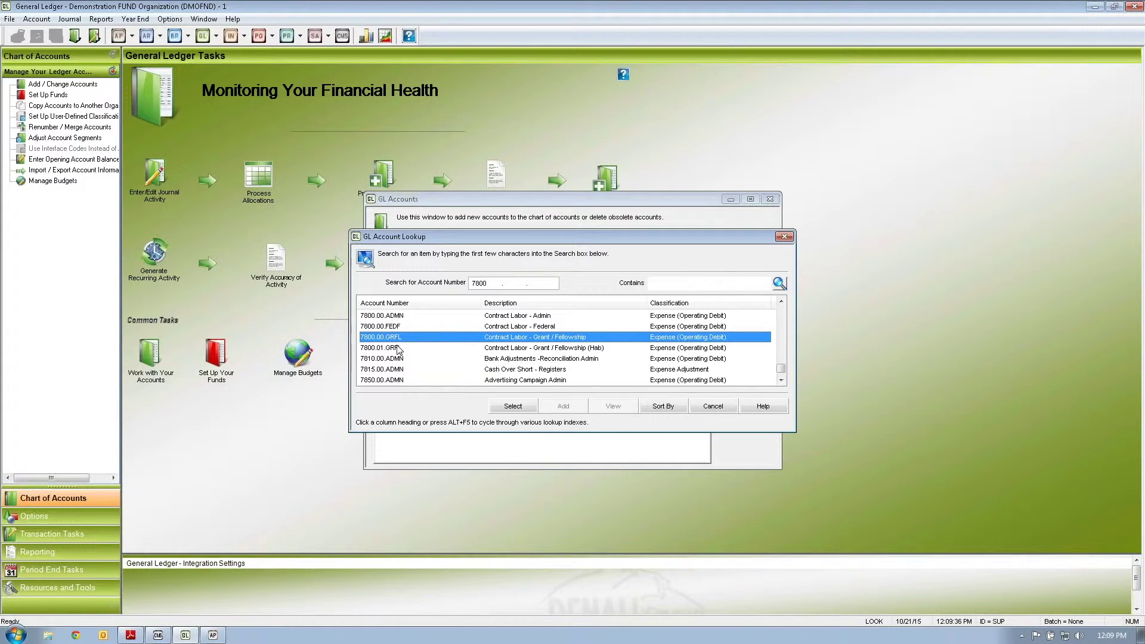
left_click(398, 348)
left_click(400, 338)
left_click(398, 348)
left_click(400, 339)
left_click(398, 348)
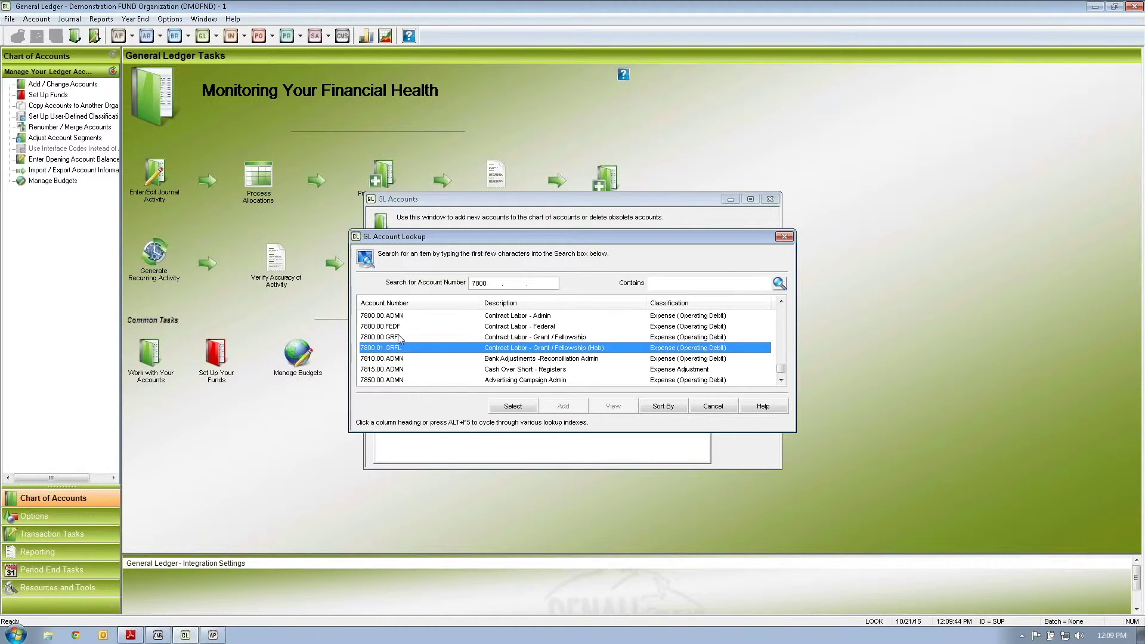
left_click(399, 337)
left_click(401, 327)
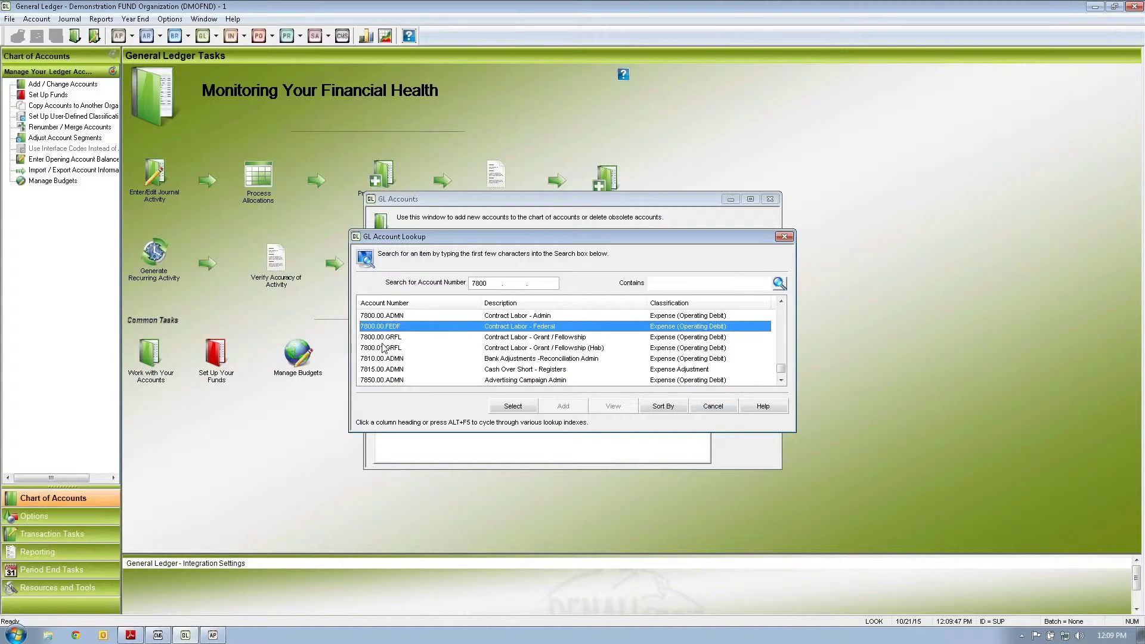
left_click(465, 347)
left_click(514, 406)
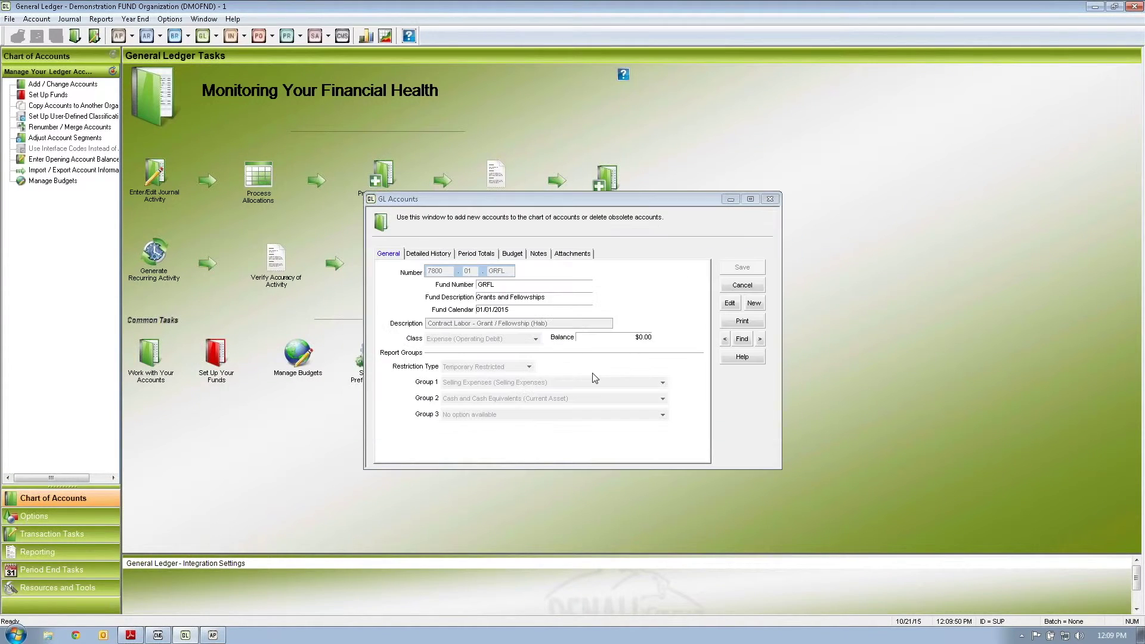
Step: Create 7800.01.FEDF 'Contract Labor - Fed' as an Expense (Operating Debit) account in Administrative group
left_click(753, 304)
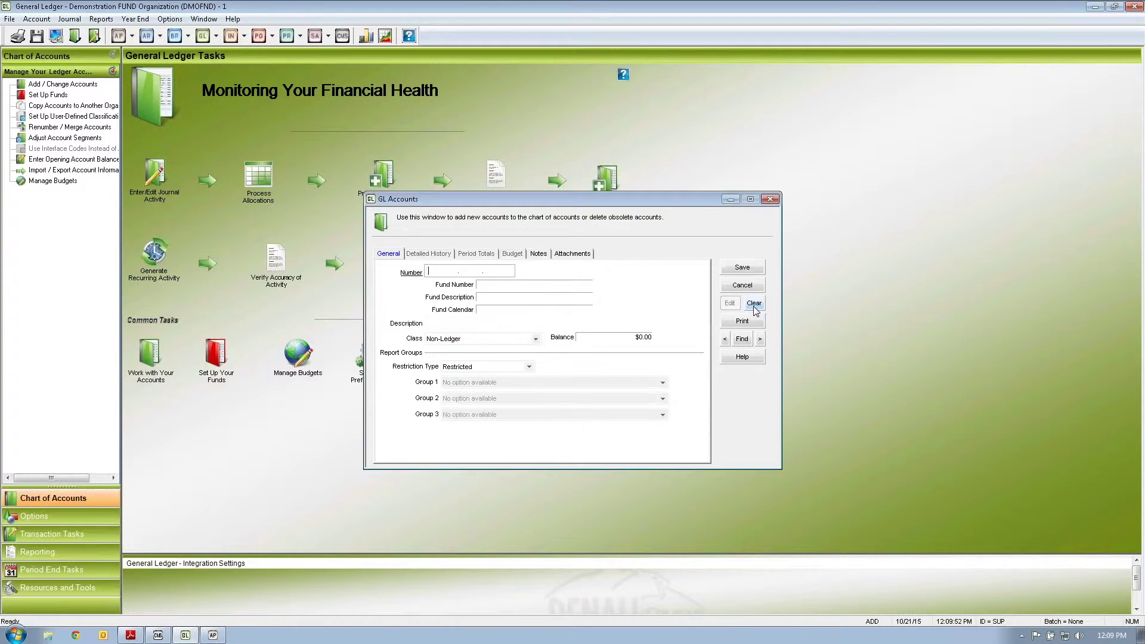
type("7800 . 01 . FED")
key("Tab")
type("Cont")
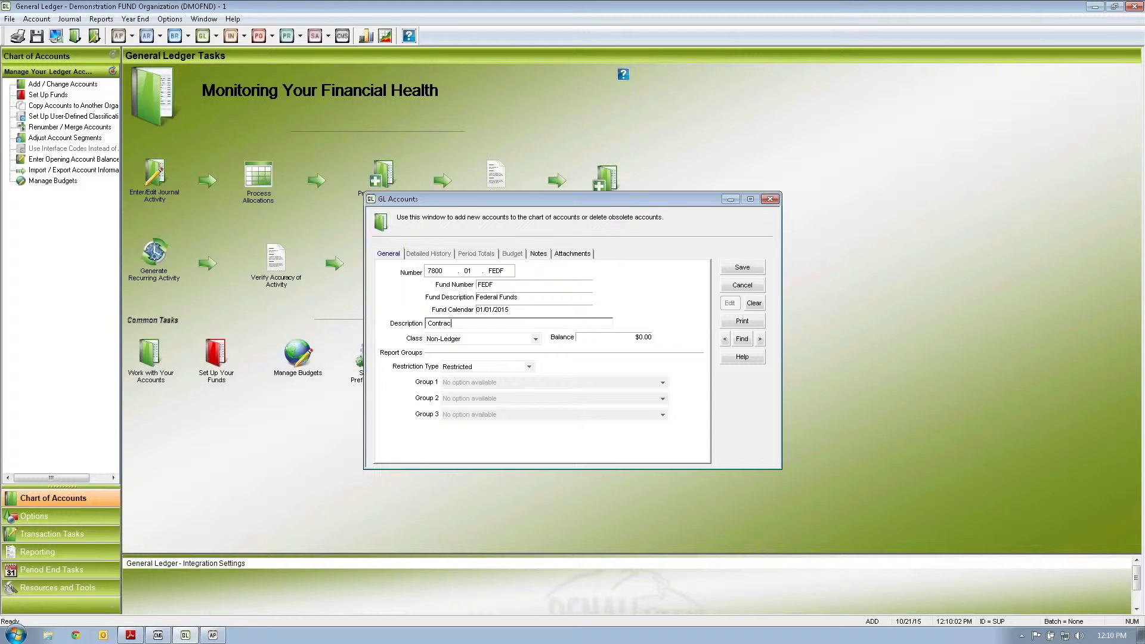
type("ract Labor - Fed")
key("Tab")
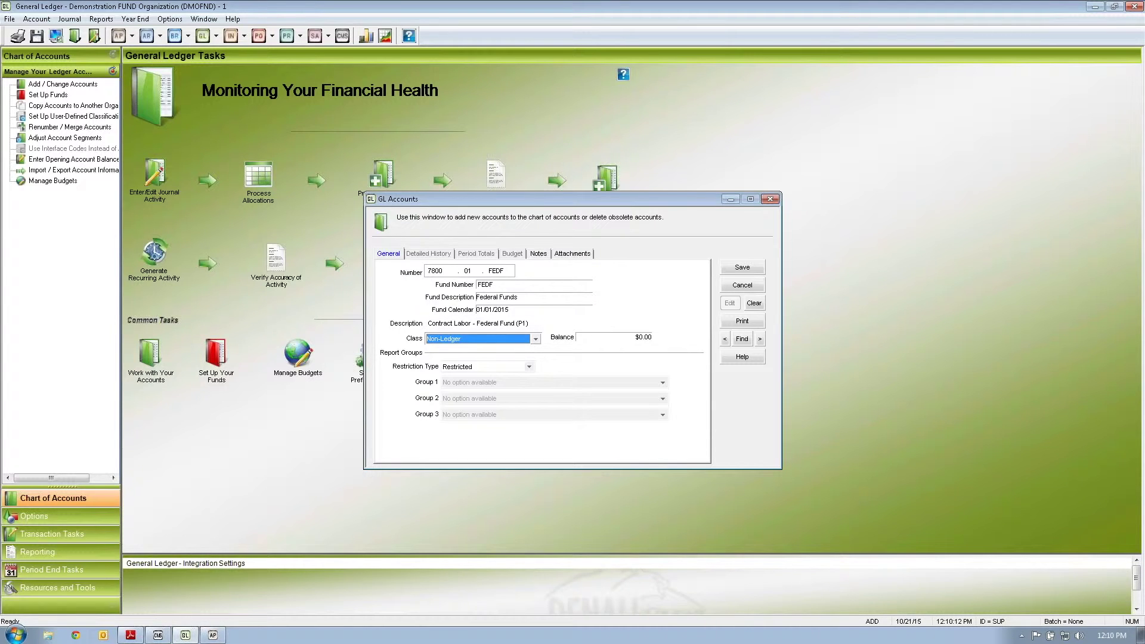
key("e")
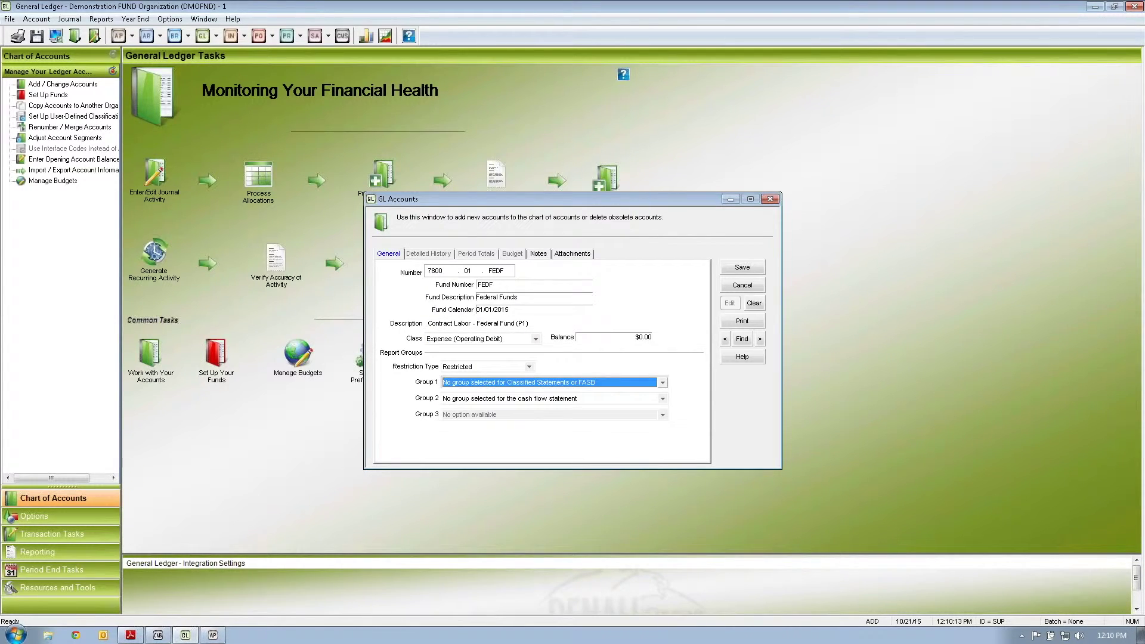
key("Down")
left_click(743, 267)
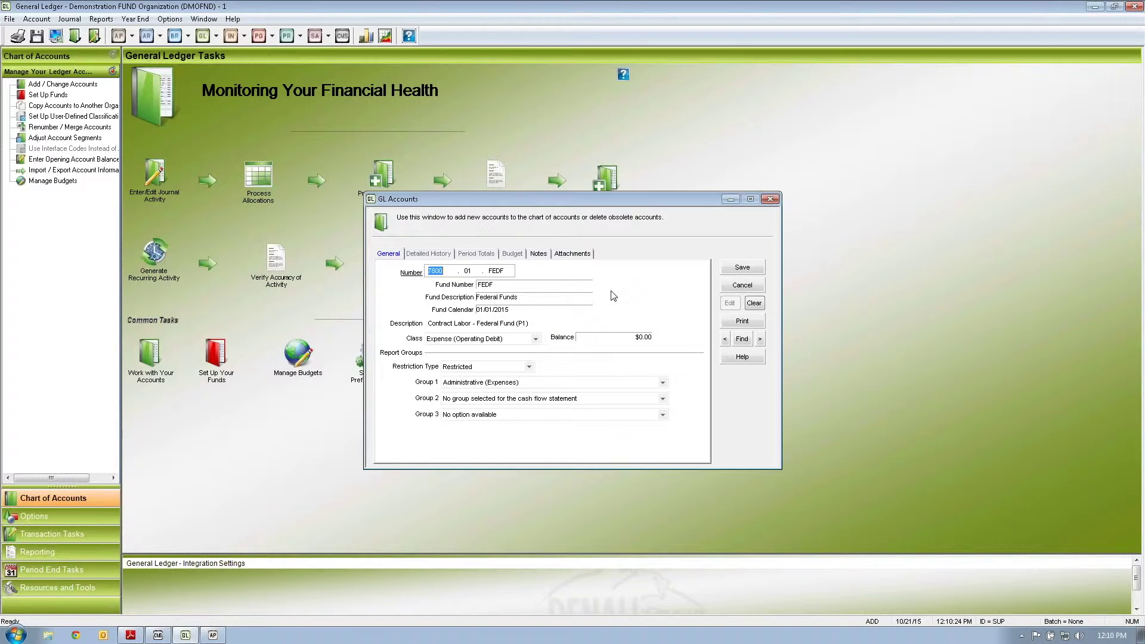
Step: Create 7800.01.ADMN by switching the fund to ADMN and changing the description to Admin
left_click(493, 270)
type("ADMN")
key("Tab")
left_click(513, 327)
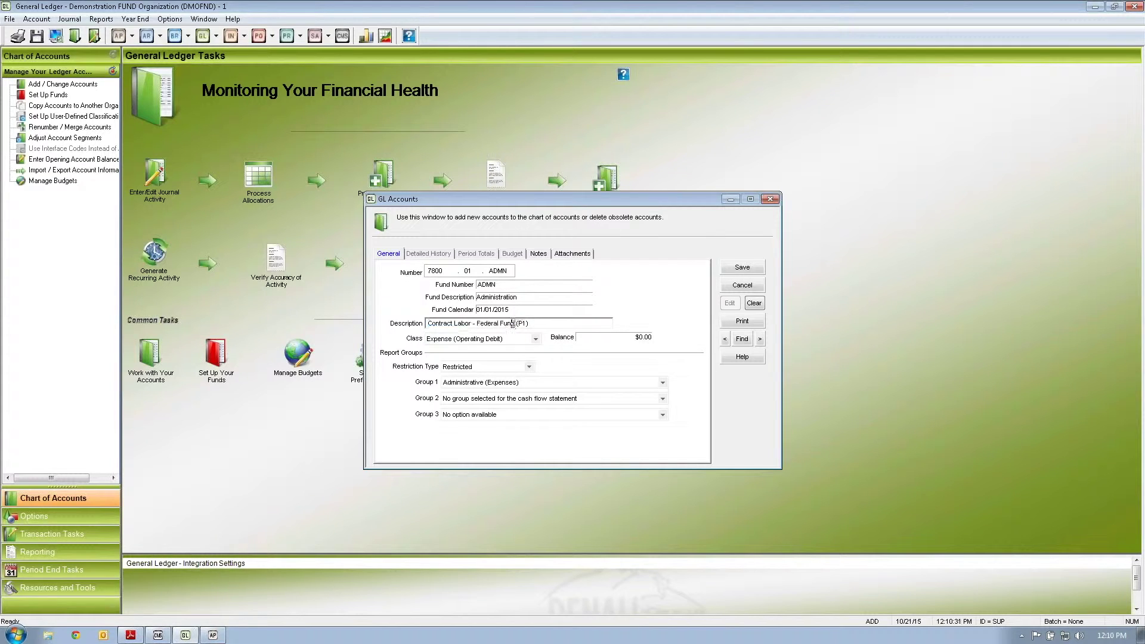
left_click_drag(515, 325, 478, 322)
type("Admin")
left_click(749, 271)
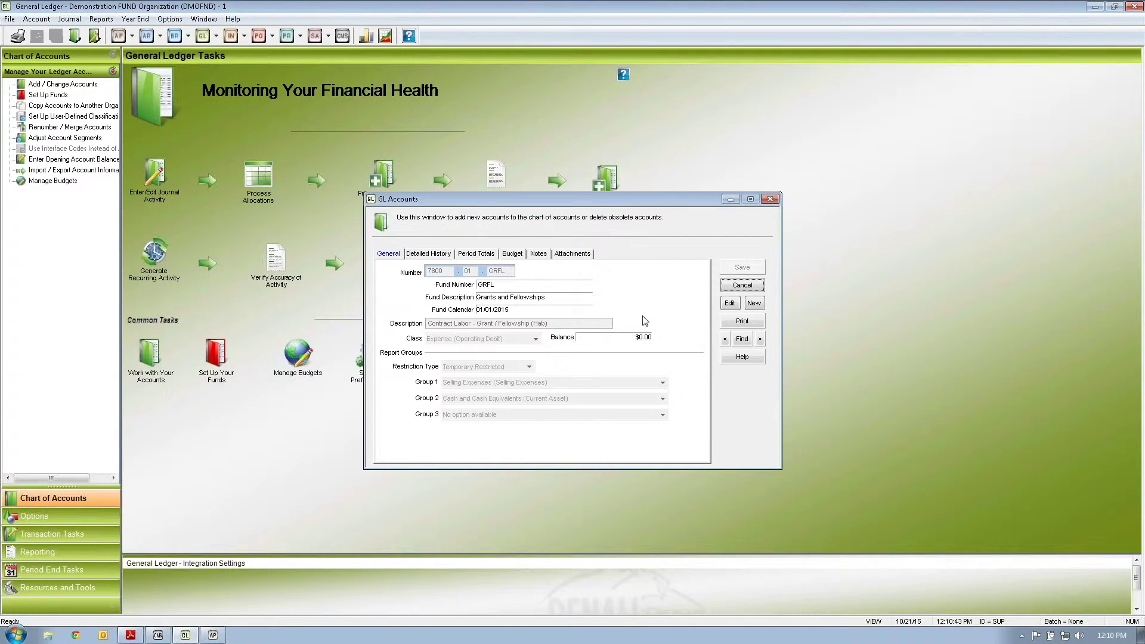
Step: Change 7800.01.GRFL's description suffix from (Hab) to (P1), save, and close the window
left_click(734, 305)
left_click(545, 322)
key("BackSpace")
key("BackSpace")
key("BackSpace")
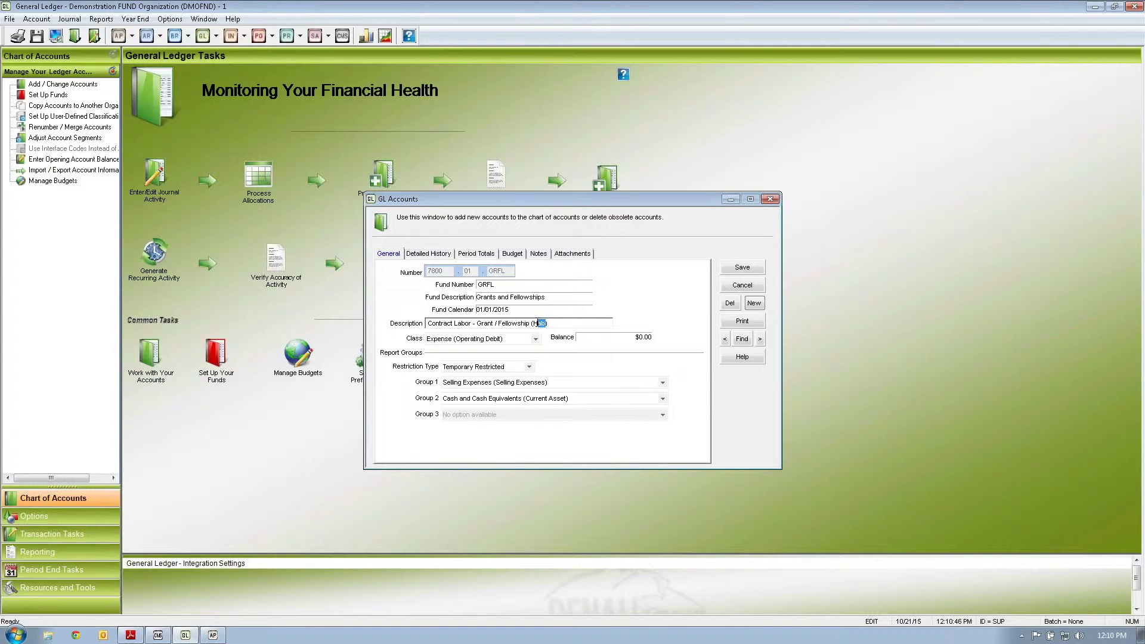
type("P1")
left_click(742, 268)
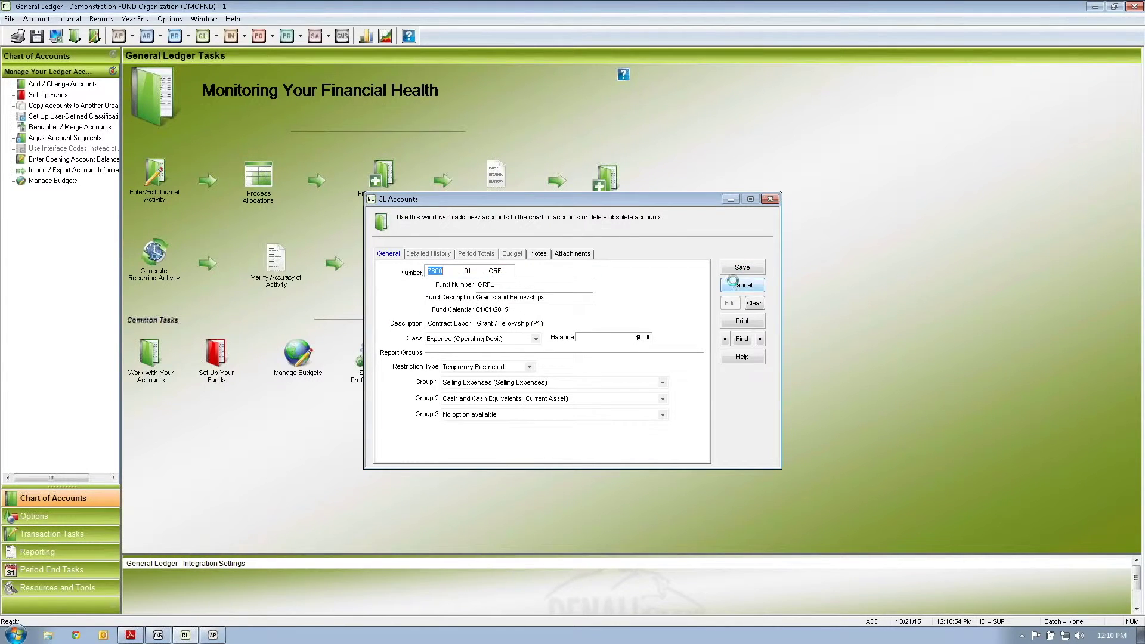
left_click(735, 285)
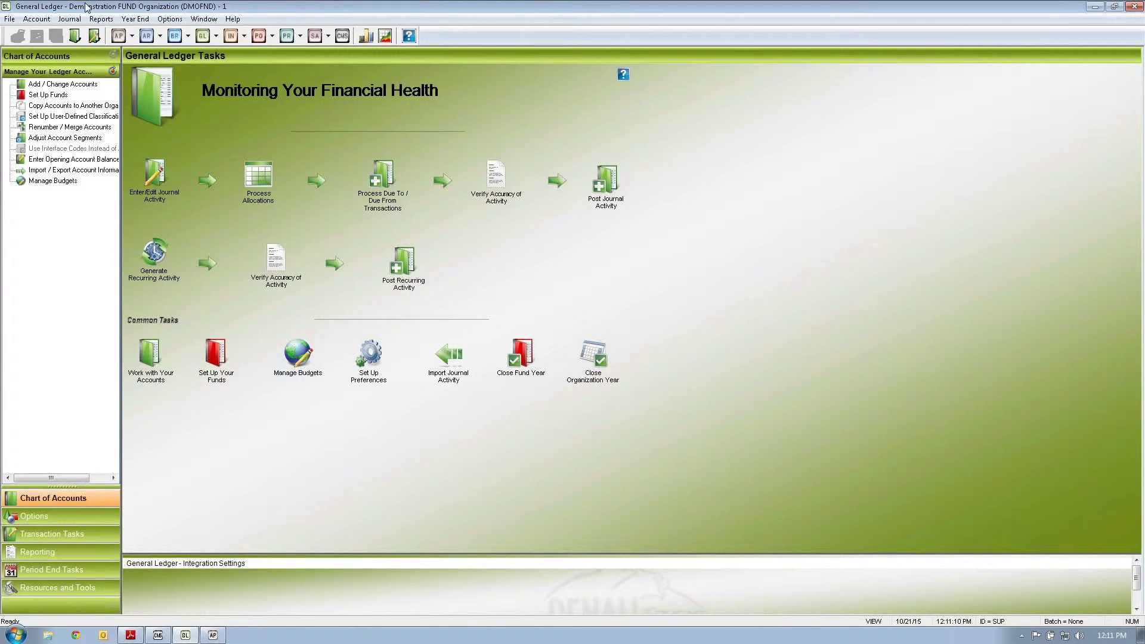
Step: Set up the Revenue and Expense report with starting period 1, account numbers, and zero-balance accounts included
left_click(101, 18)
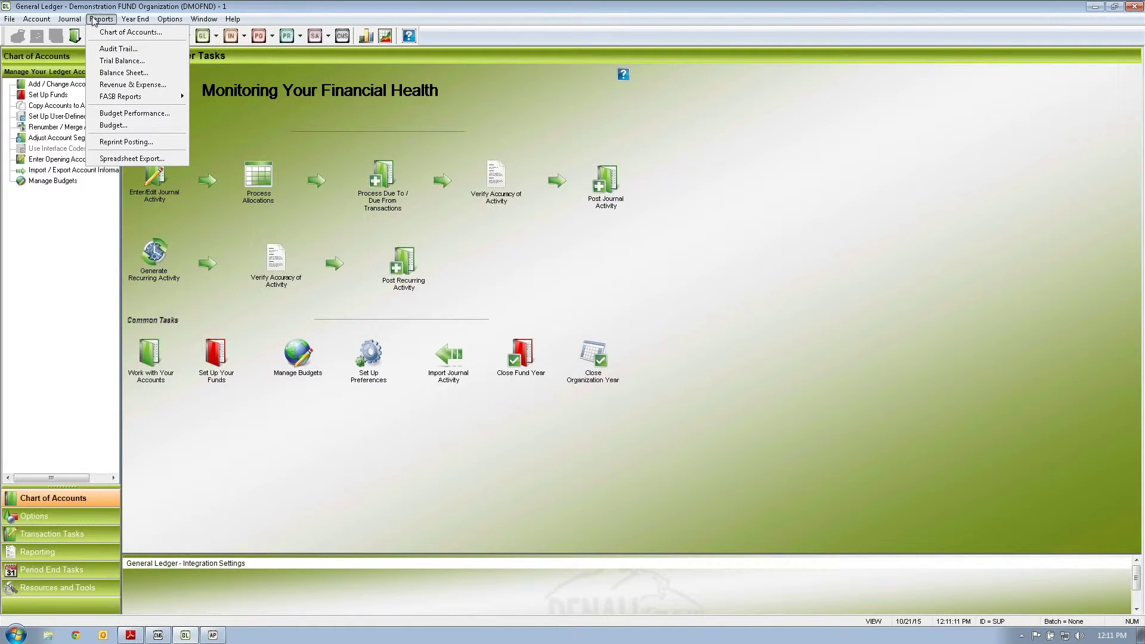
left_click(115, 85)
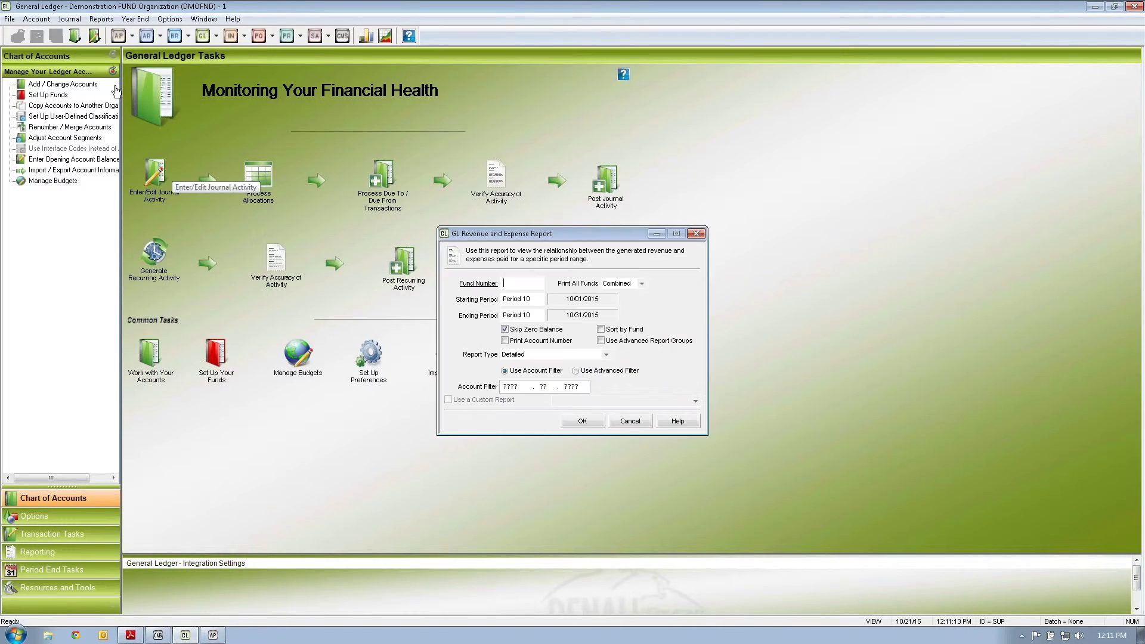
left_click(524, 300)
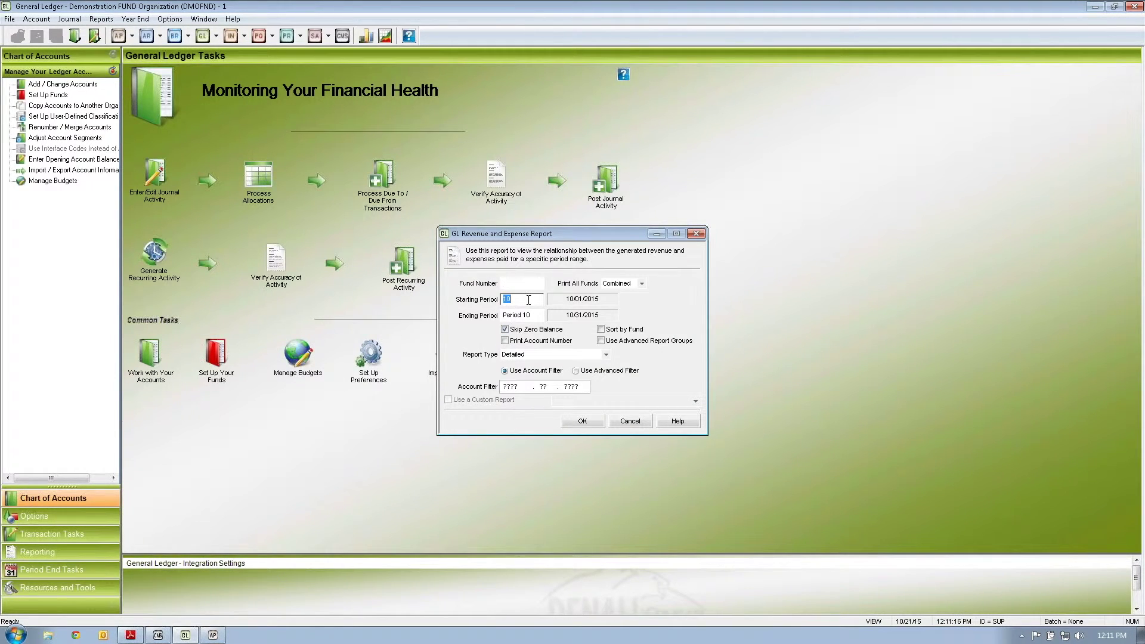
type("1")
left_click(505, 340)
left_click(505, 329)
Step: Filter accounts to ????.01.???? and generate the report to the screen
left_click(542, 386)
type("01")
left_click(543, 387)
left_click(579, 423)
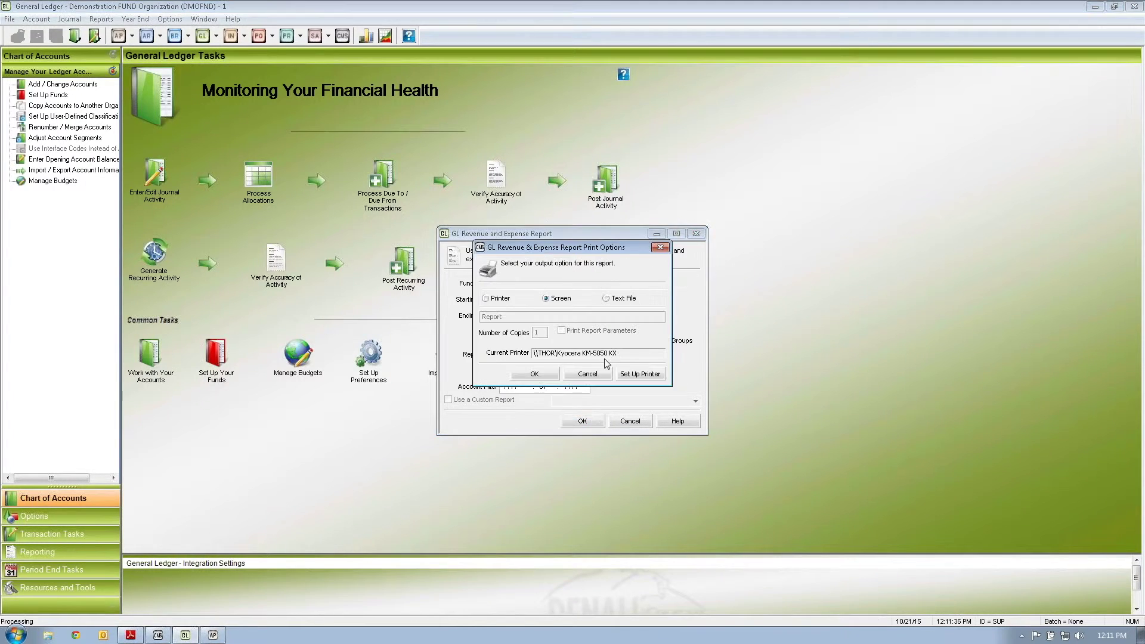
left_click(534, 373)
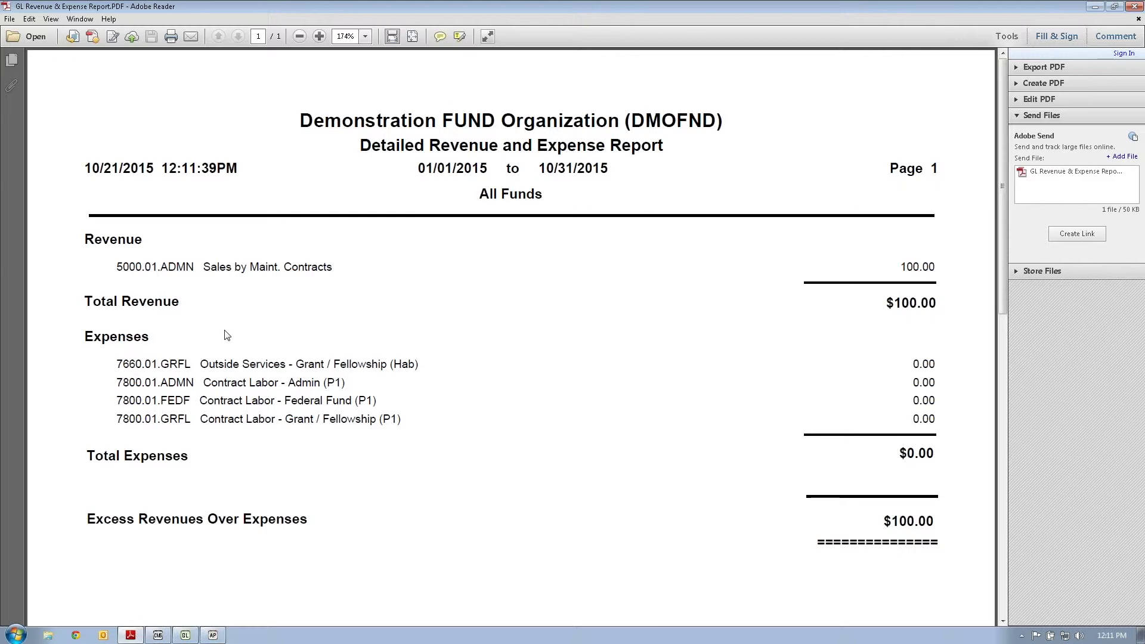
Step: Highlight the 5000.01.ADMN revenue line, 7660.01.GRFL, and the 7800.01 ADMN, FEDF and GRFL Contract Labor lines
left_click_drag(145, 266, 333, 269)
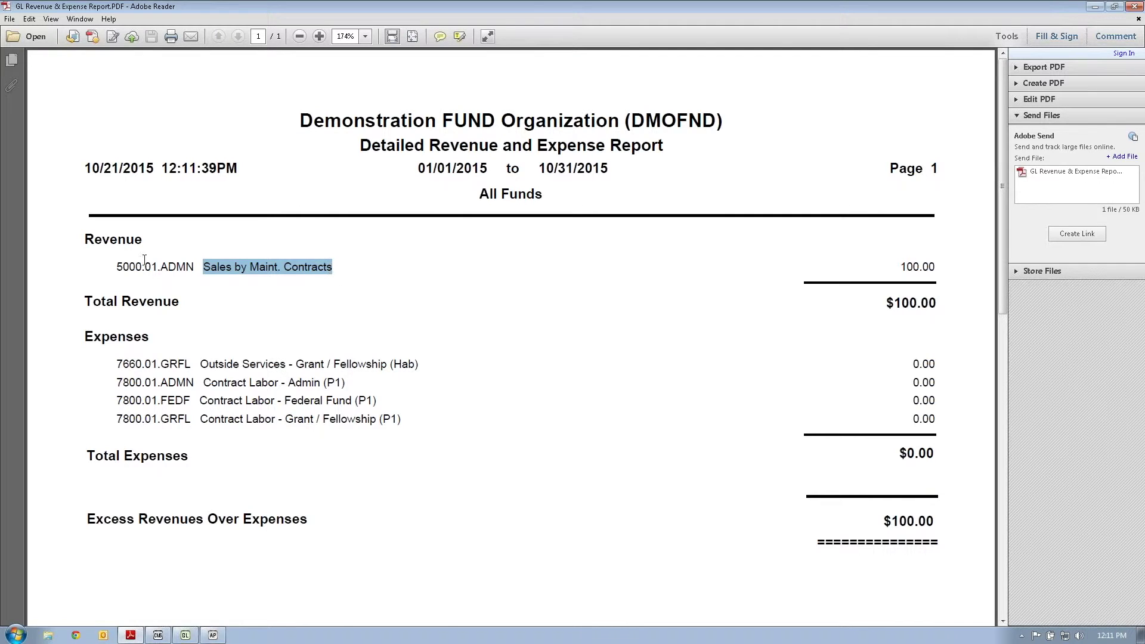
left_click_drag(144, 266, 157, 266)
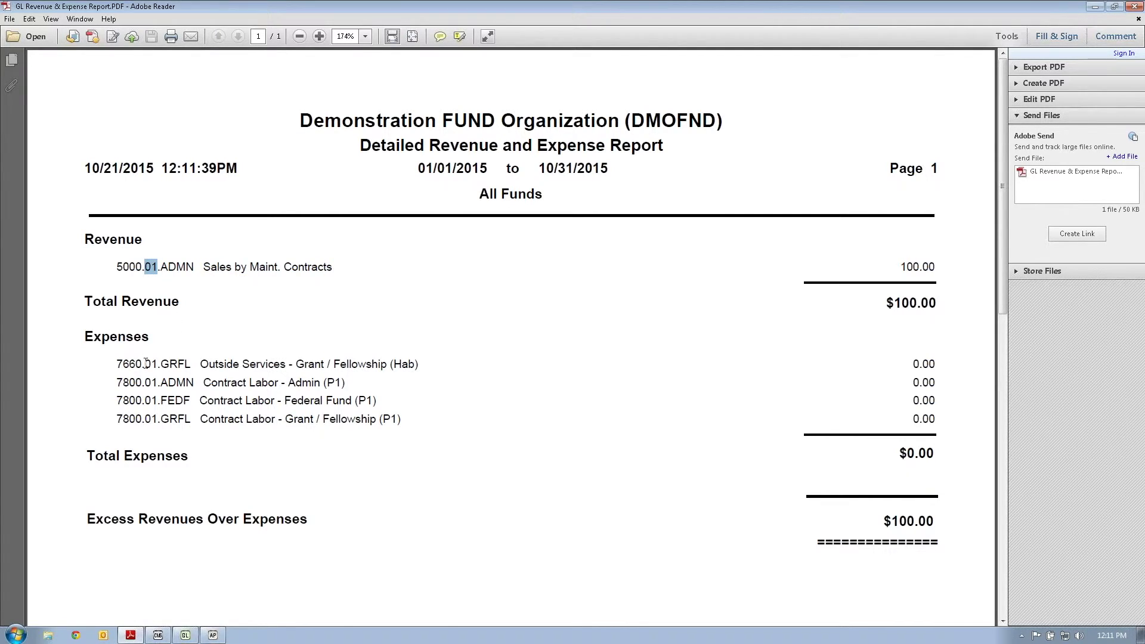
left_click_drag(145, 364, 238, 362)
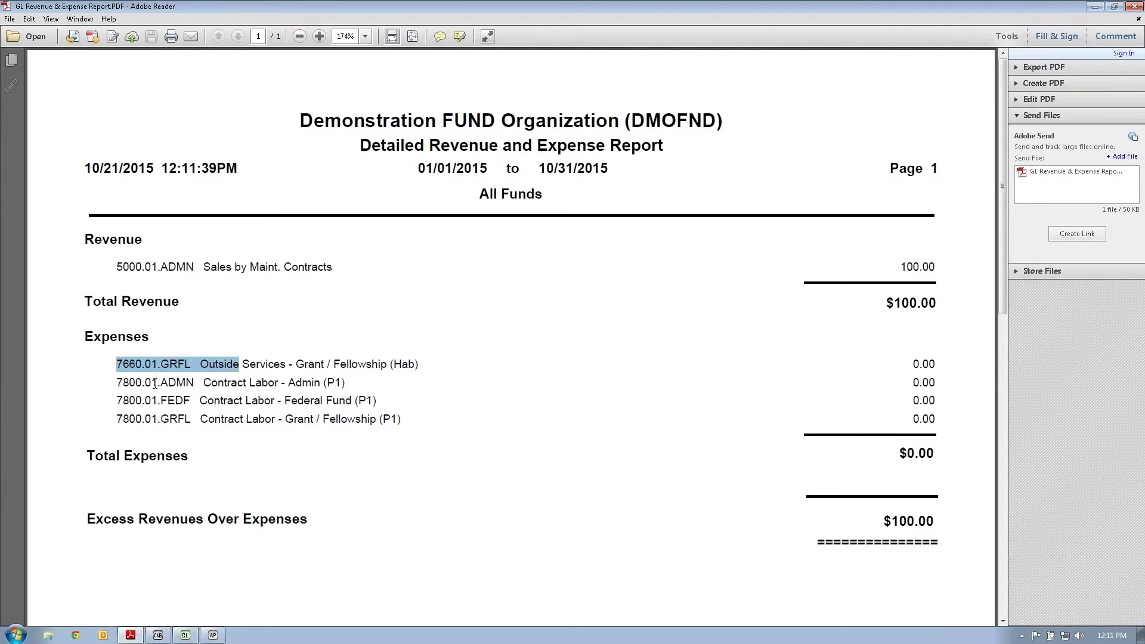
left_click_drag(147, 382, 341, 382)
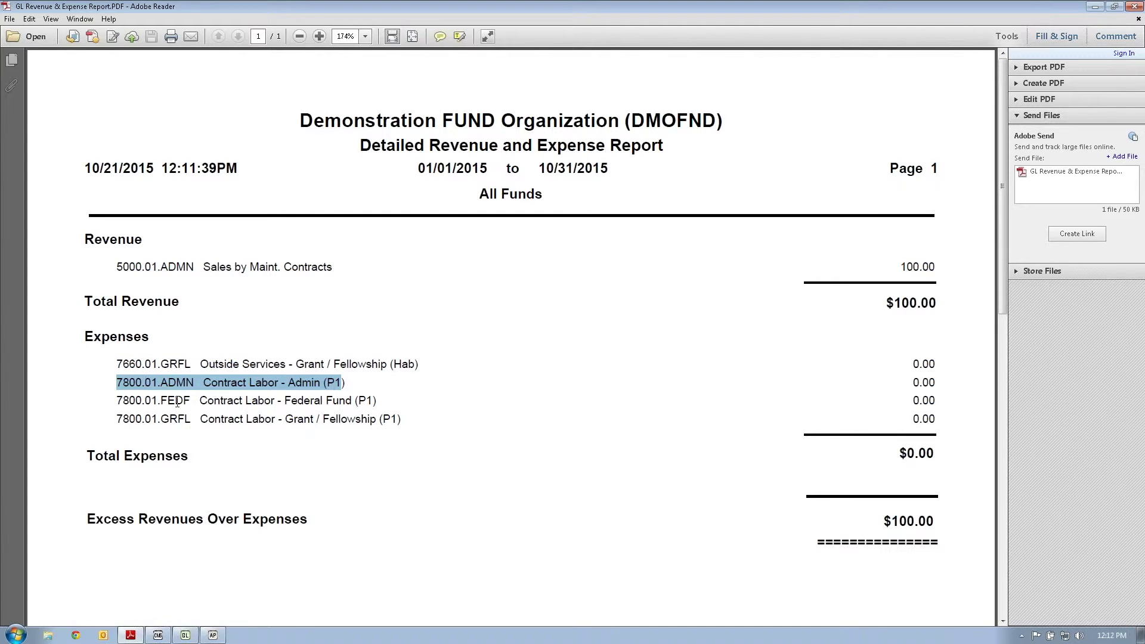
left_click_drag(137, 402, 351, 401)
left_click_drag(142, 419, 360, 421)
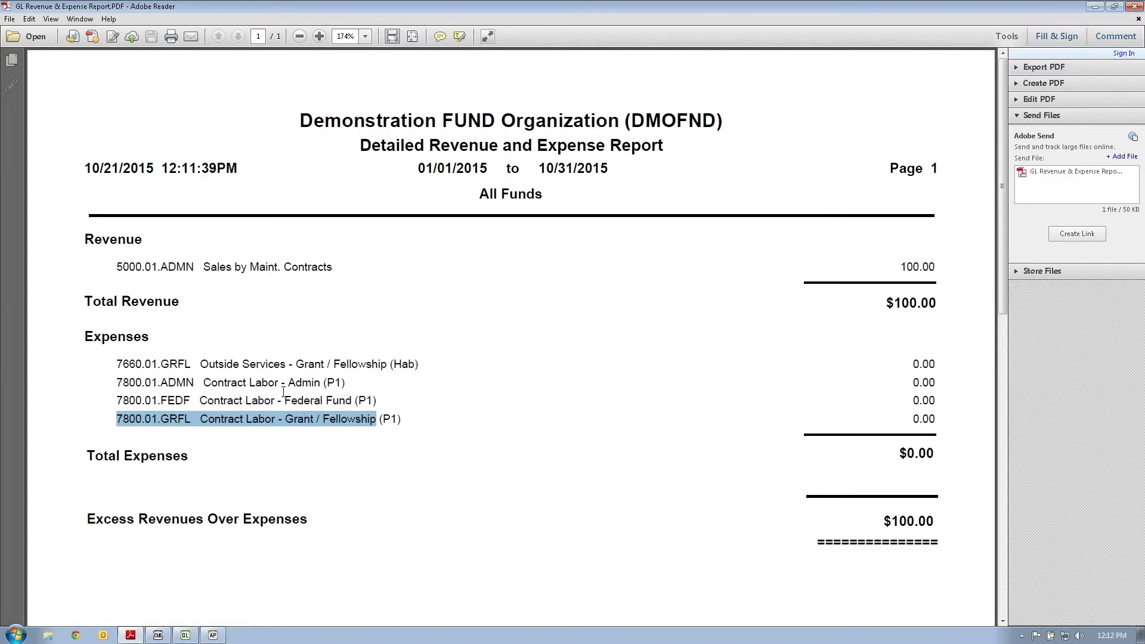
left_click(335, 412)
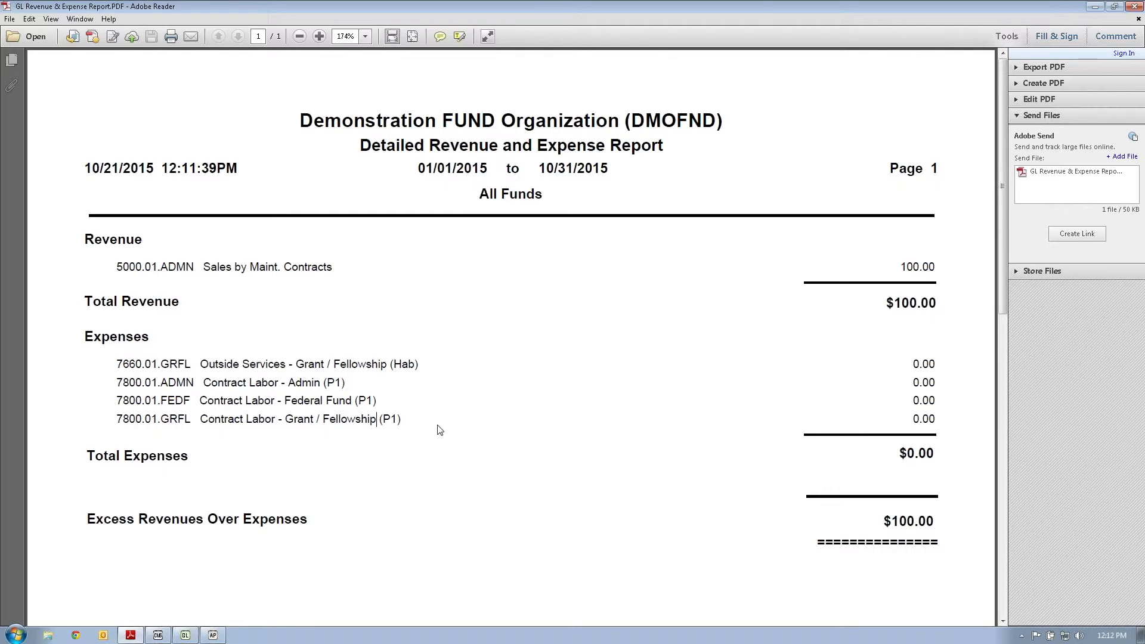
Step: Close the report PDF and change the account filter to ????.??.GRFL
left_click(1135, 18)
left_click(1094, 7)
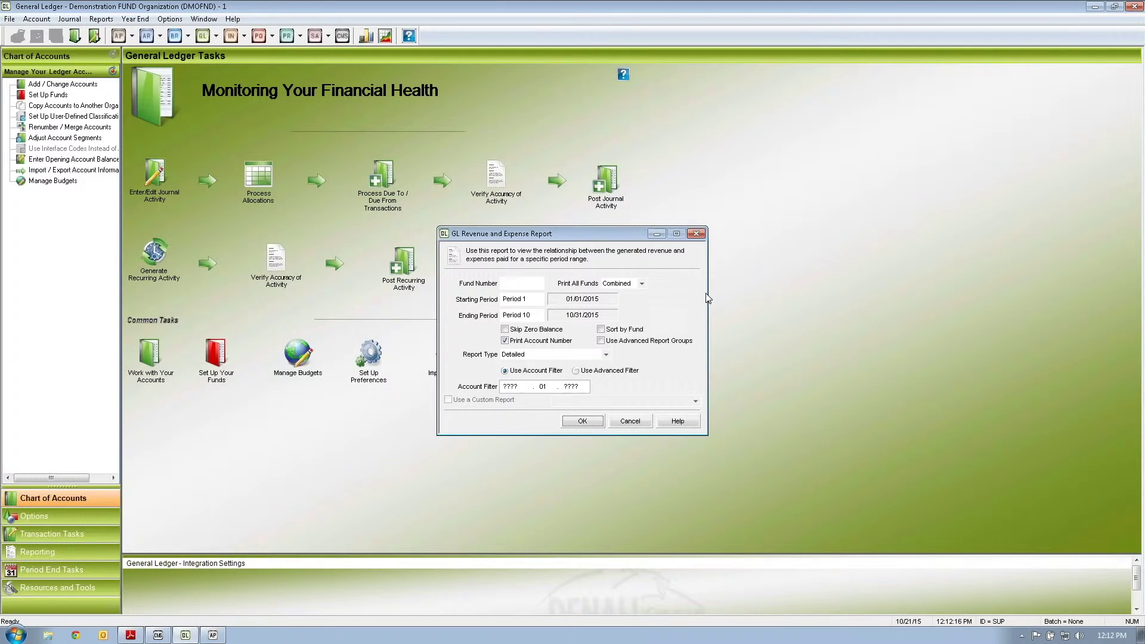
double_click(542, 386)
type("???")
type("GRFL")
key("Tab")
Step: Generate the GRFL report and highlight GRFL on the 4000.00, 4050.00, 4510.00 and 6000.00 lines
left_click(583, 422)
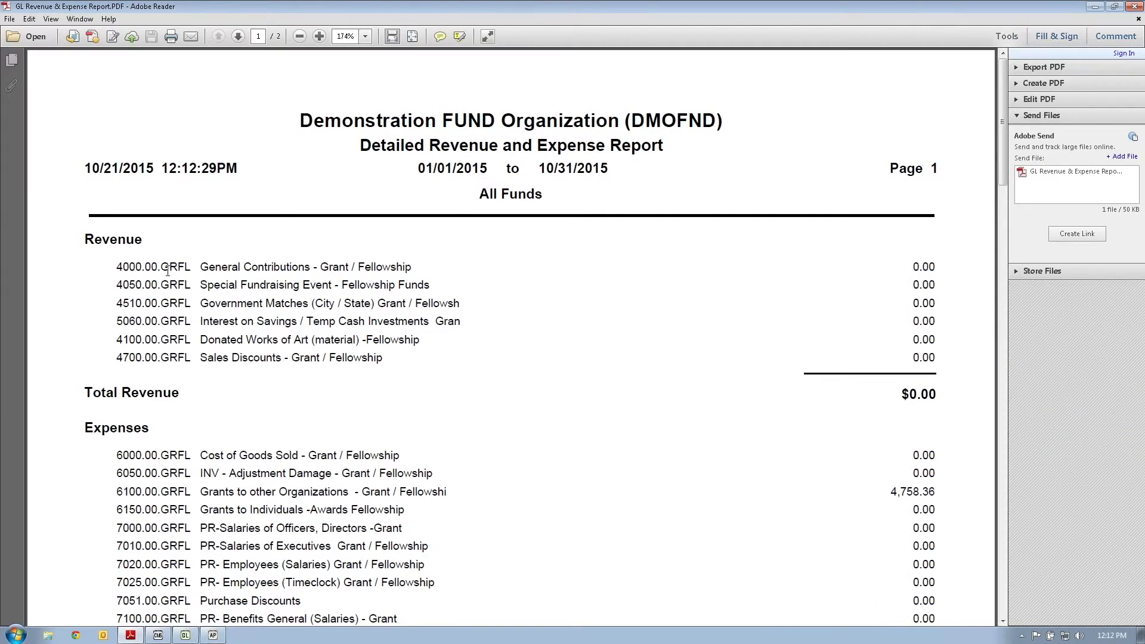
left_click_drag(160, 267, 186, 267)
double_click(167, 296)
left_click_drag(155, 303, 186, 323)
left_click_drag(161, 455, 247, 500)
Step: Highlight the 01 segment and GRFL fund of 7800.01.GRFL Contract Labor further down
scroll(251, 486, "down", 2)
scroll(251, 486, "down", 2)
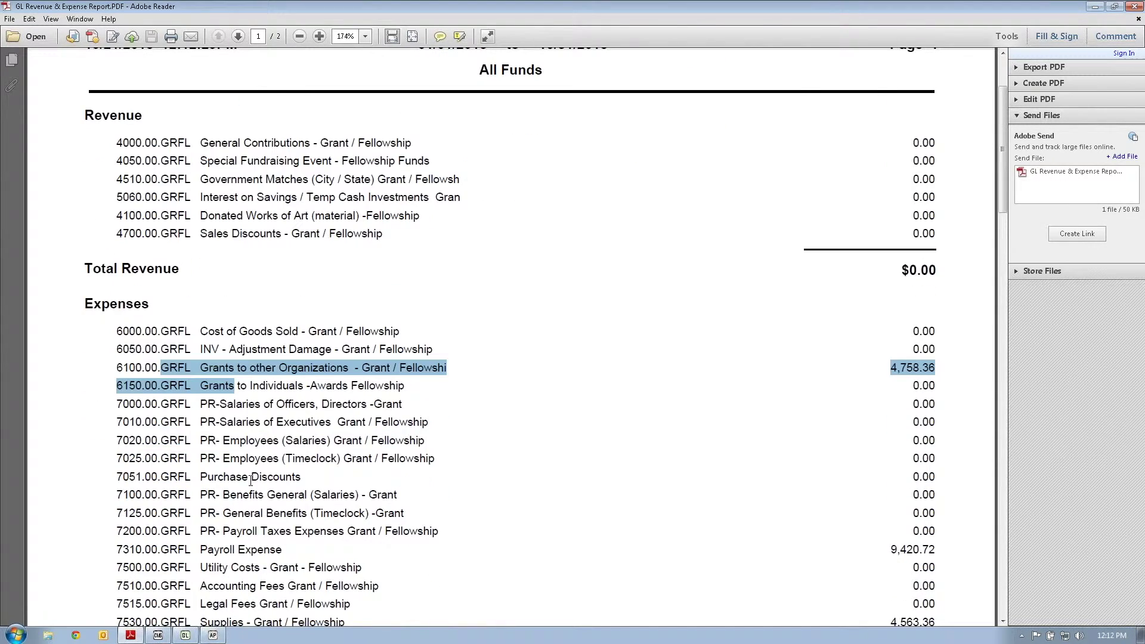
scroll(245, 480, "down", 8)
scroll(242, 477, "down", 5)
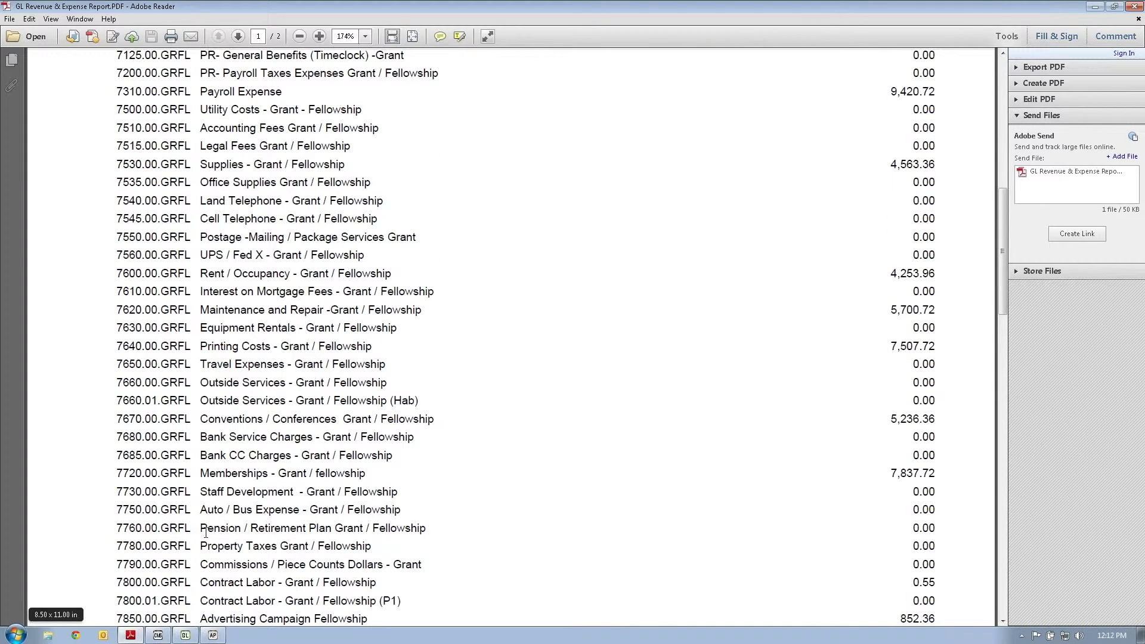
scroll(208, 529, "down", 2)
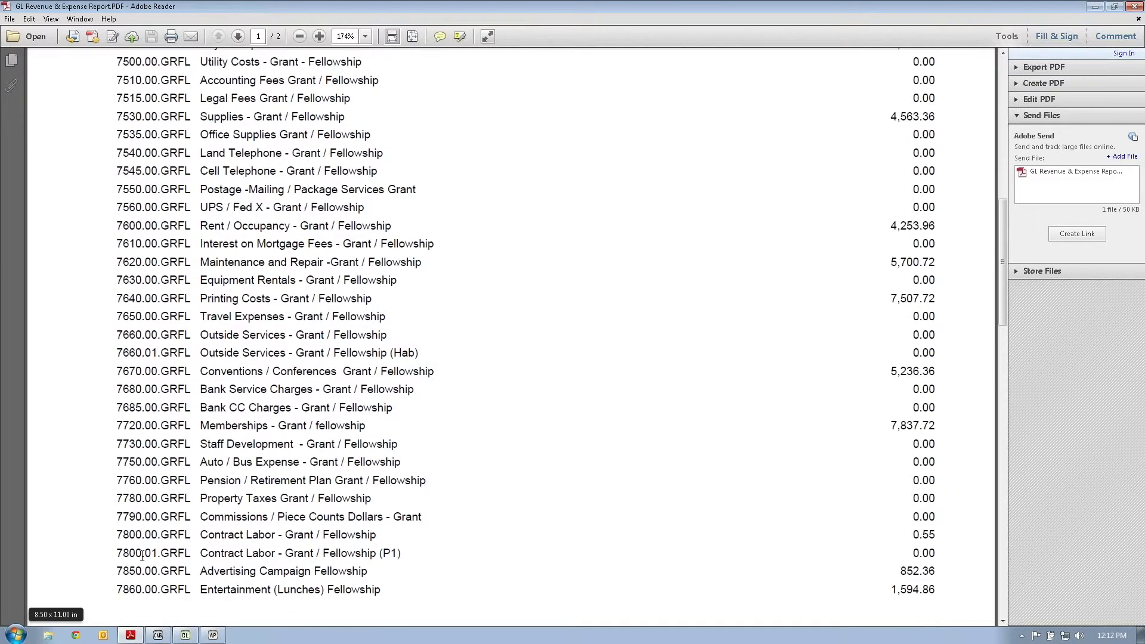
double_click(149, 553)
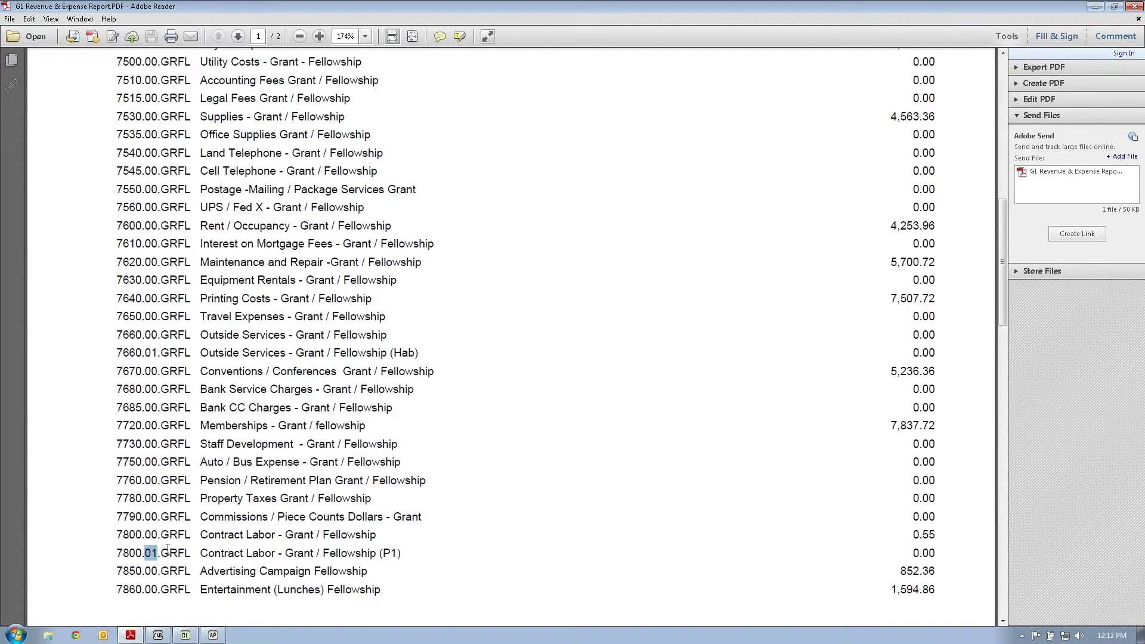
left_click_drag(159, 553, 185, 551)
scroll(207, 547, "up", 10)
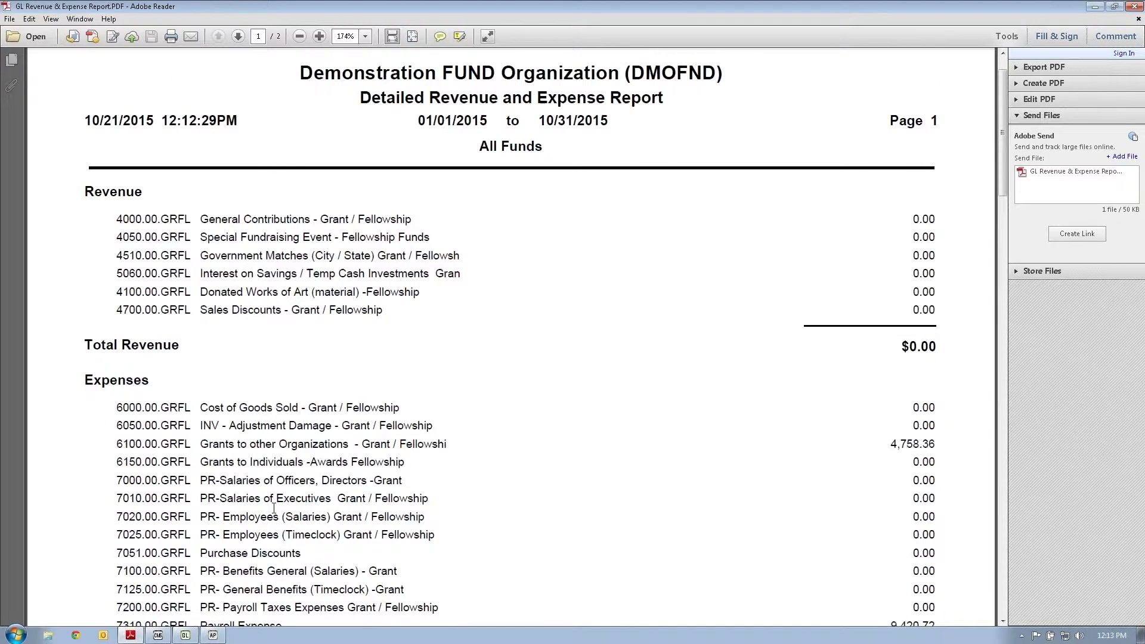
scroll(273, 508, "up", 1)
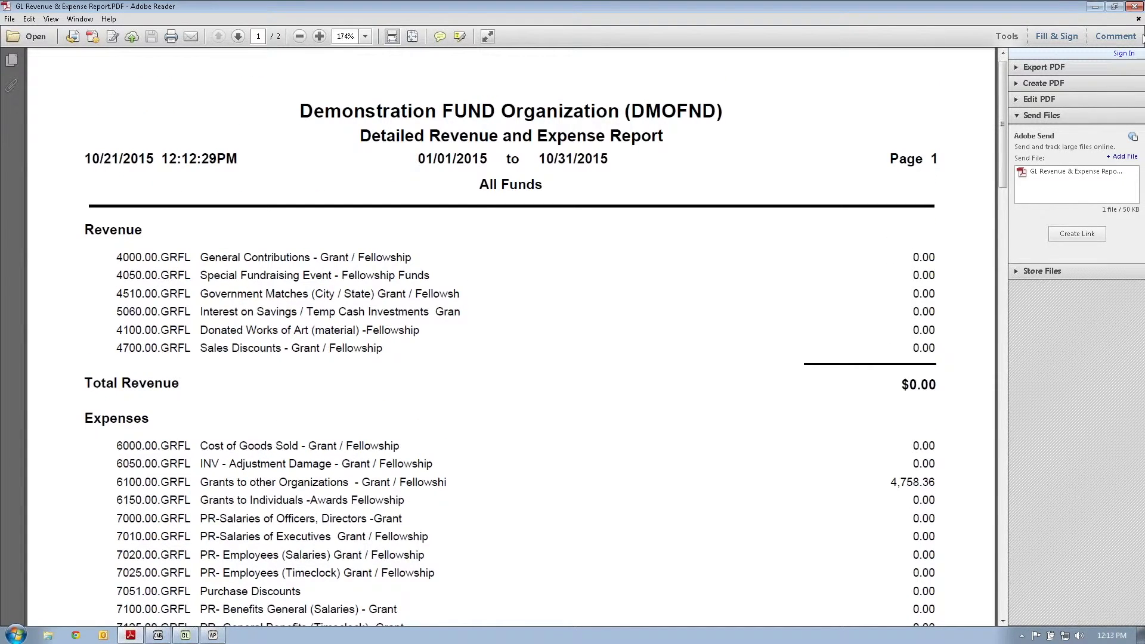